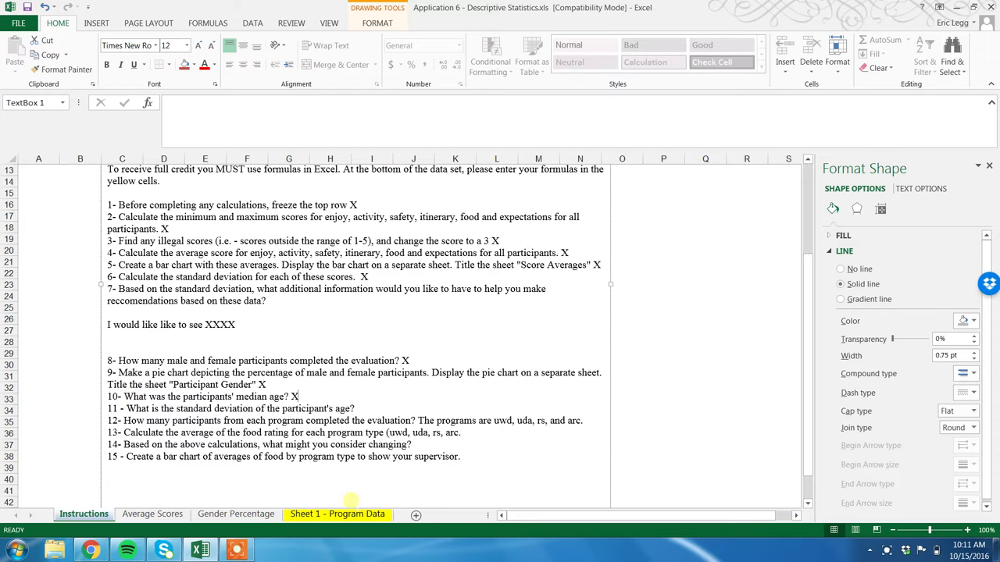
# On the Program Data sheet, calculate the age standard deviation in E387 with =STDEV(E2:E384).
pyautogui.click(339, 516)
pyautogui.click(238, 491)
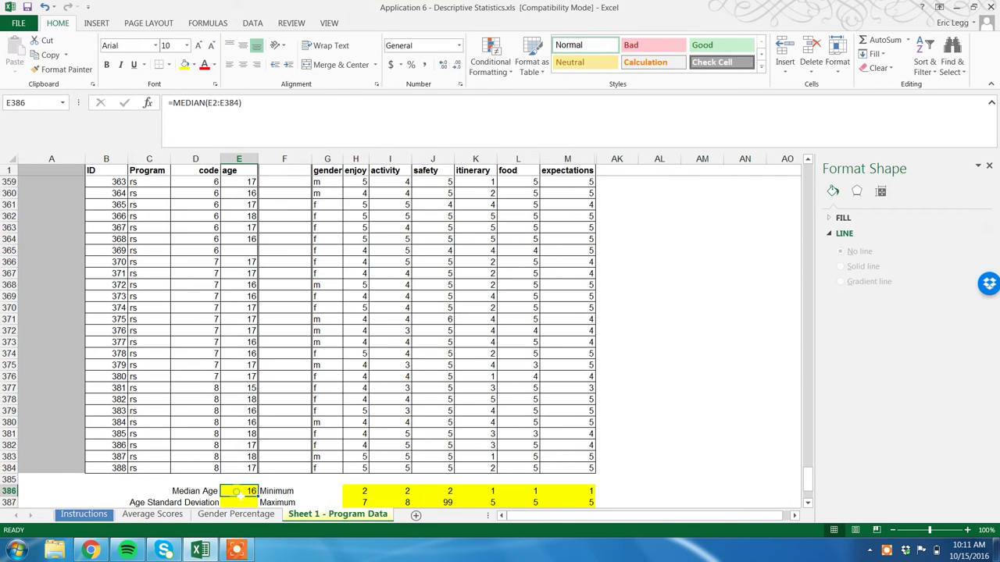
pyautogui.press('Down')
pyautogui.press('Down')
pyautogui.press('Down')
pyautogui.press('Up')
pyautogui.press('Up')
pyautogui.press('Left')
pyautogui.press('Left')
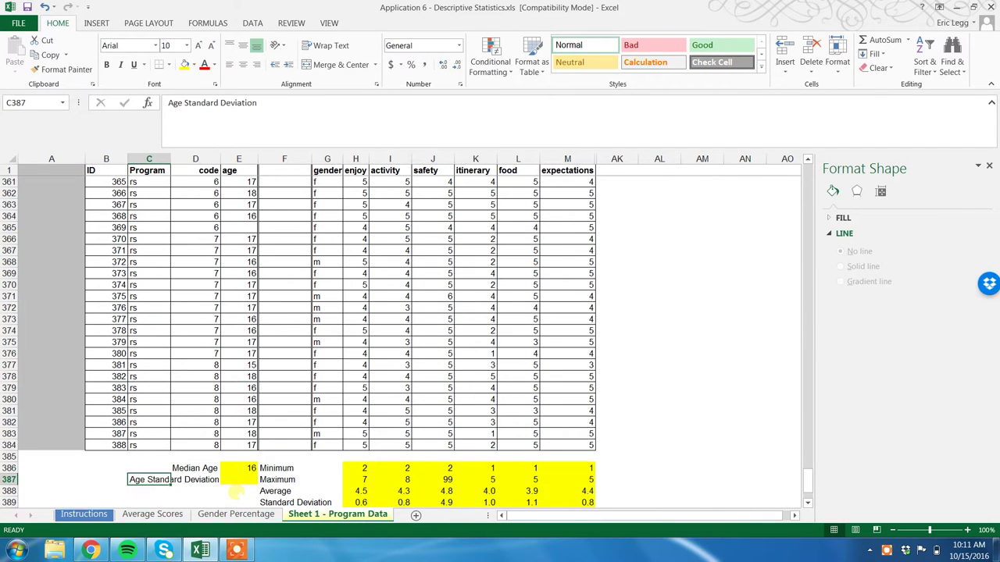
pyautogui.press('Right')
pyautogui.press('Right')
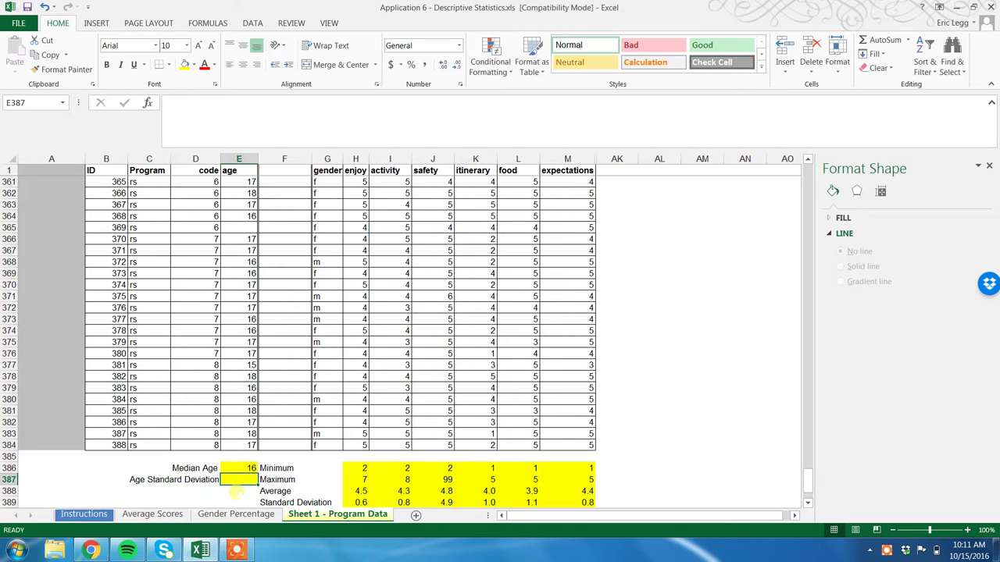
pyautogui.write('=')
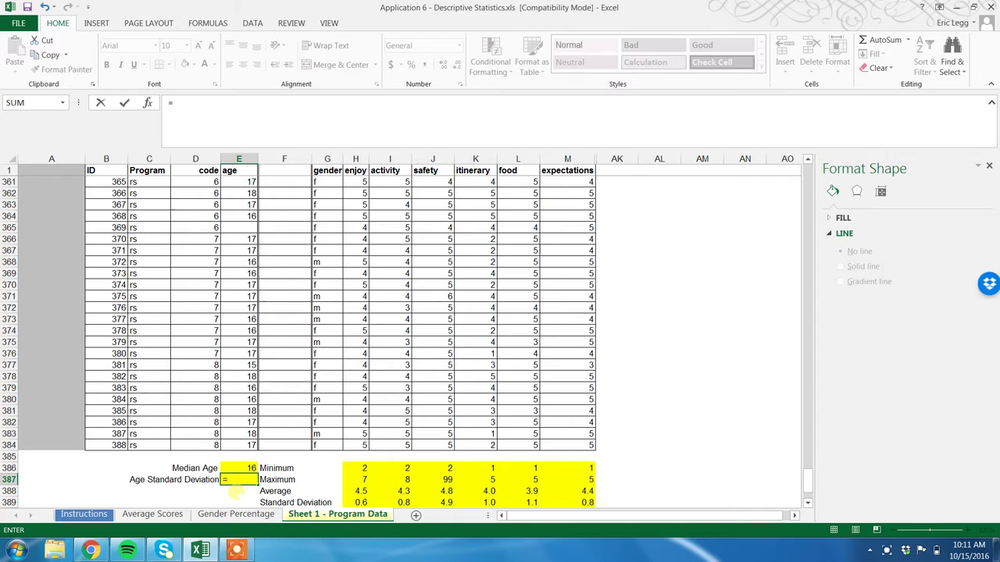
pyautogui.write('stdev')
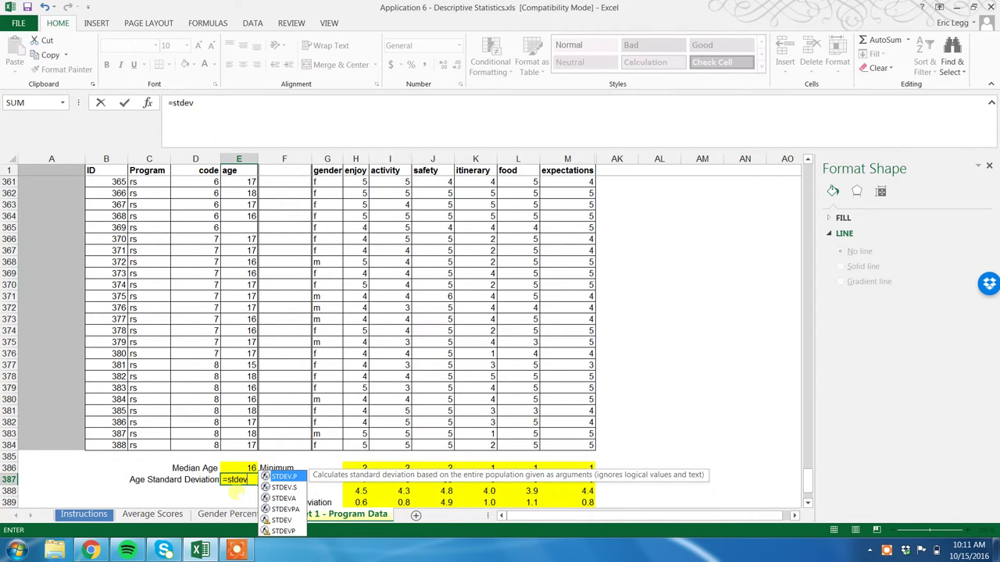
pyautogui.write('(')
pyautogui.click(249, 445)
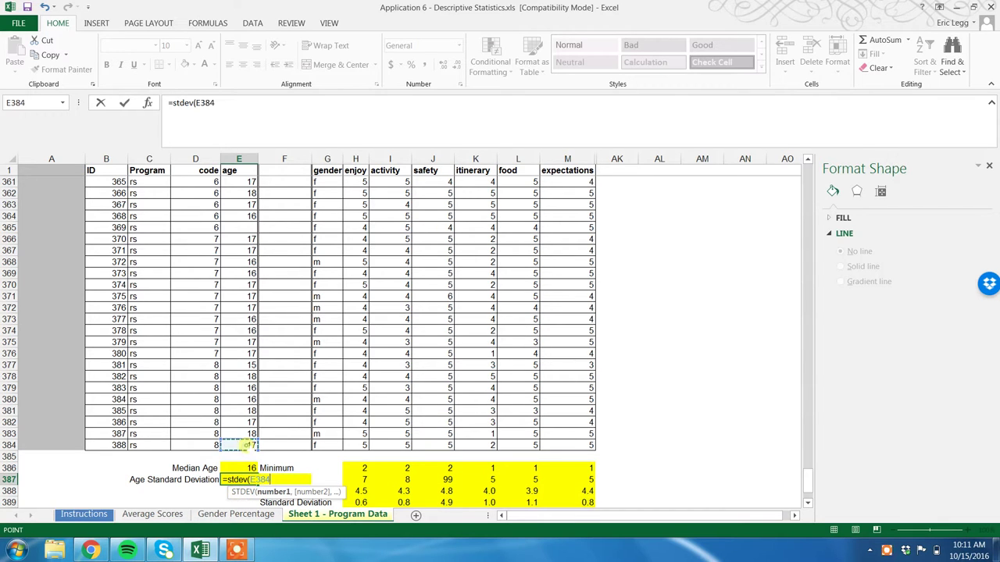
pyautogui.moveTo(248, 445); pyautogui.dragTo(241, 181)
pyautogui.write(')')
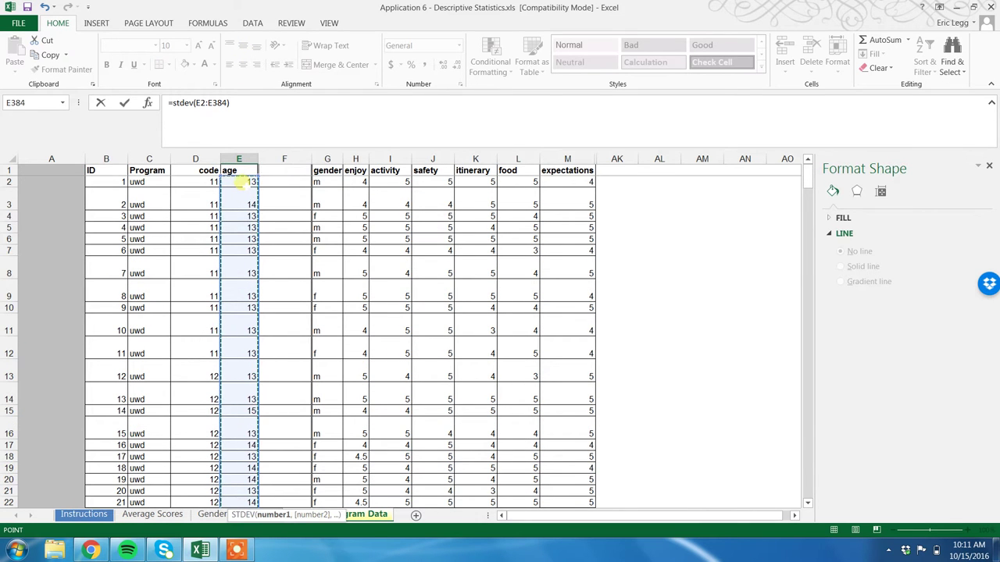
pyautogui.press('Return')
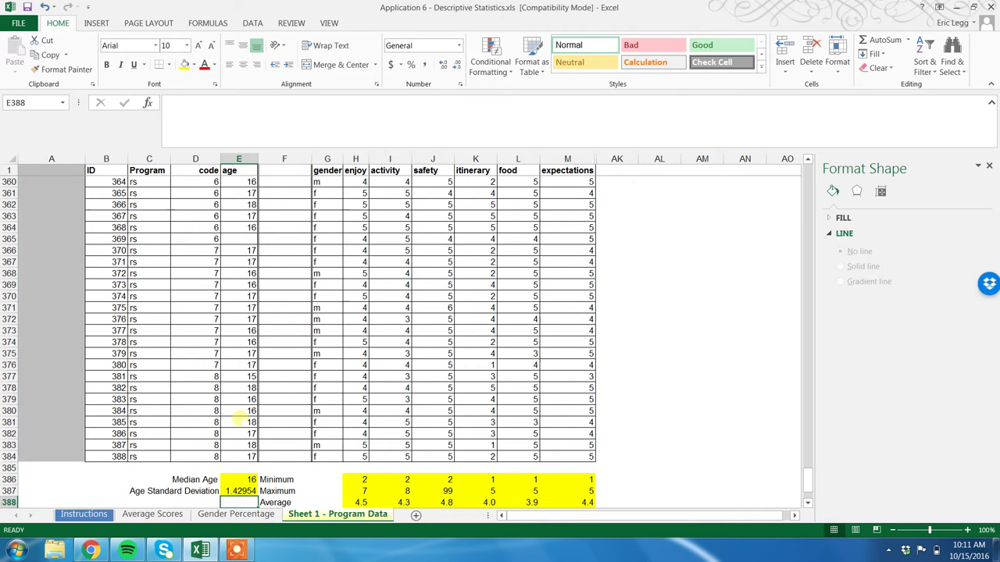
# Format the age standard deviation in E387 to show one decimal place.
pyautogui.scroll(-2, 805, 508)
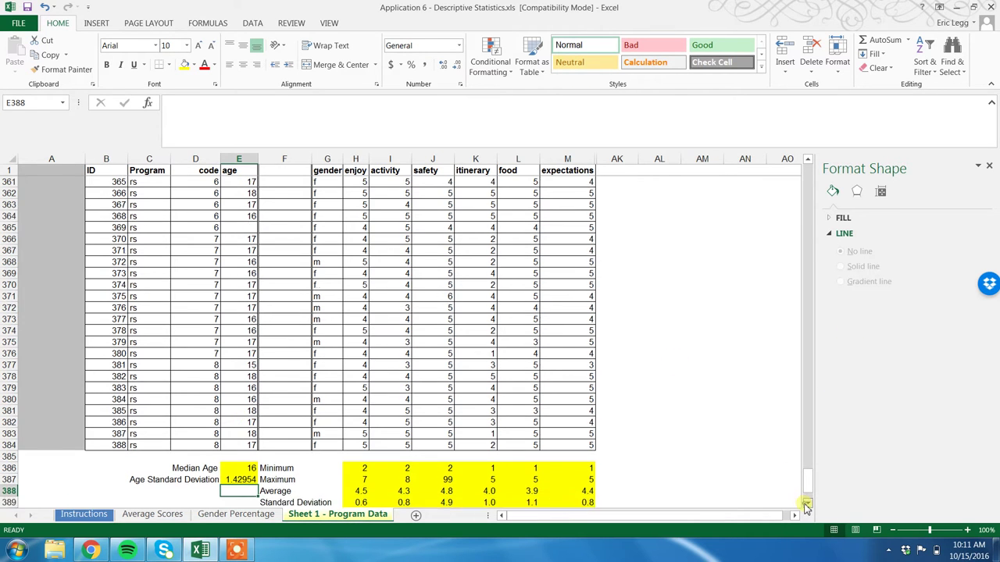
pyautogui.click(240, 445)
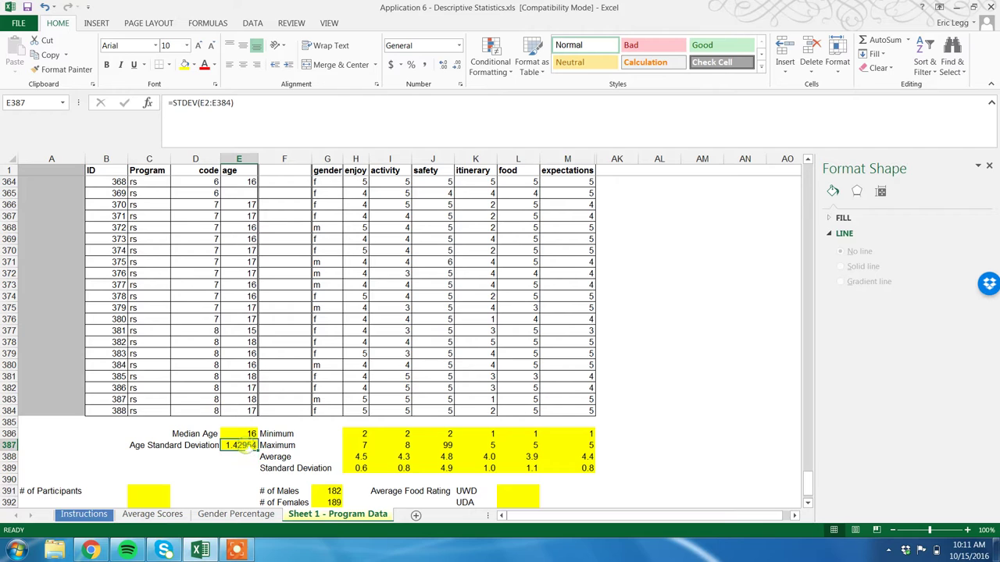
pyautogui.click(460, 69)
pyautogui.click(460, 69)
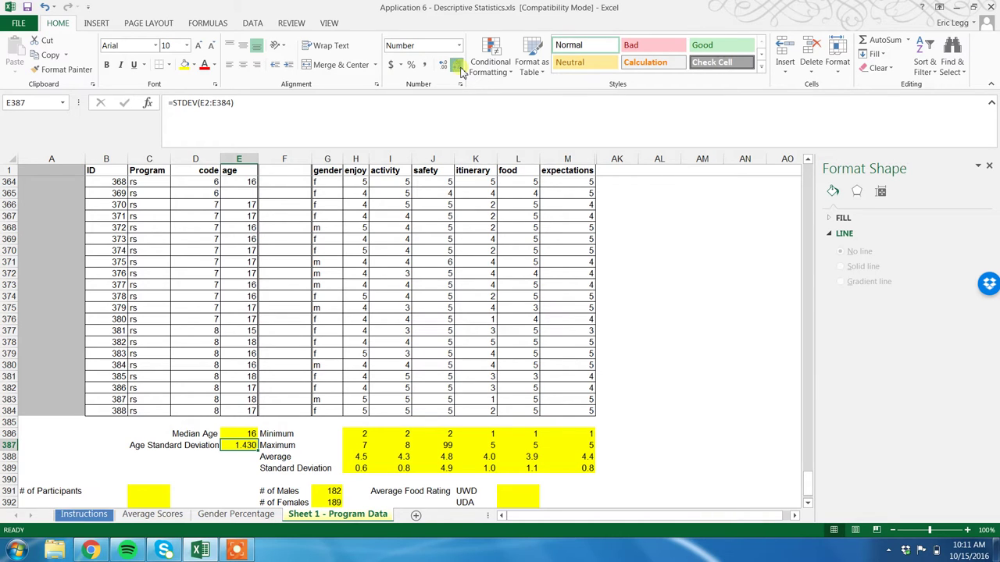
pyautogui.click(460, 69)
pyautogui.click(460, 69)
# On the Instructions sheet, mark question 11 about the age standard deviation as done with an X.
pyautogui.click(83, 514)
pyautogui.click(366, 410)
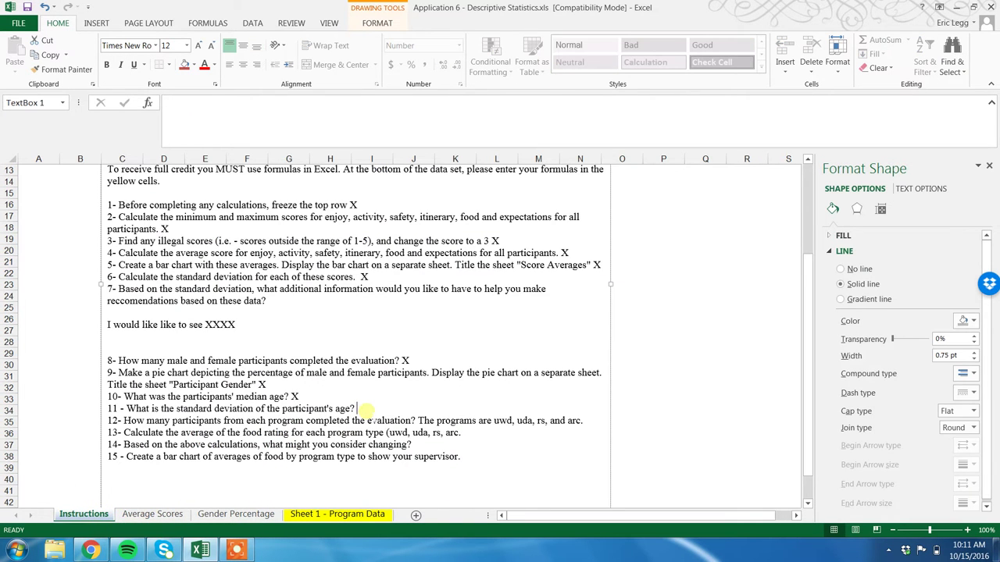
pyautogui.write('X')
# On the Program Data sheet, copy the program labels UWD, UDA, RS and ARC from K391:K394 to B391:B394 beside # of Participants.
pyautogui.click(324, 517)
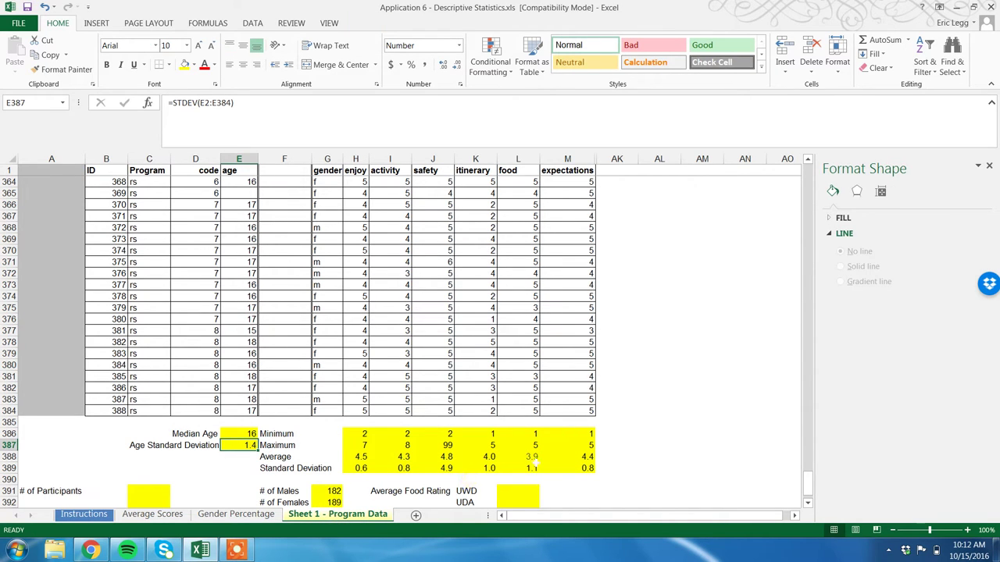
pyautogui.click(808, 504)
pyautogui.click(808, 504)
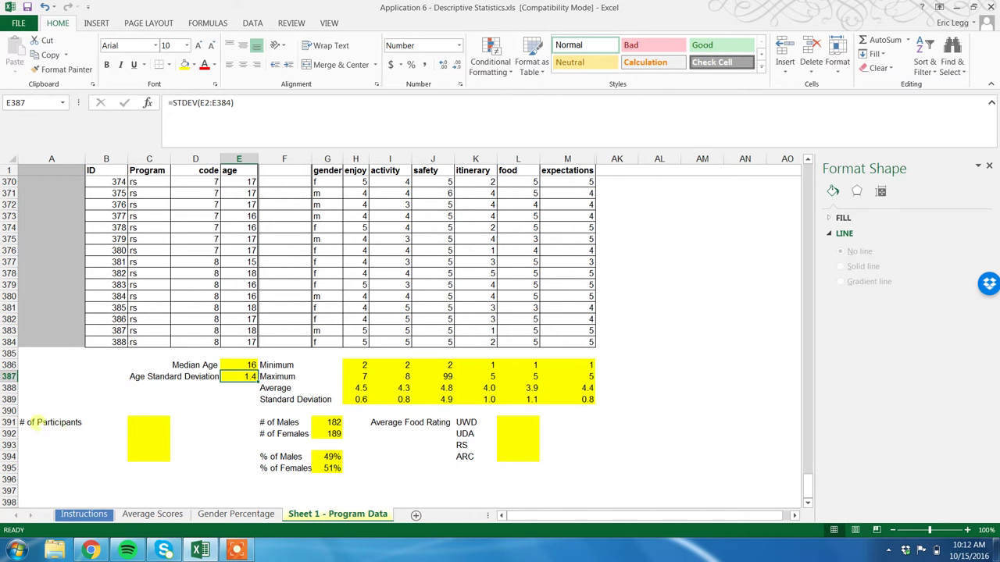
pyautogui.click(39, 422)
pyautogui.click(95, 422)
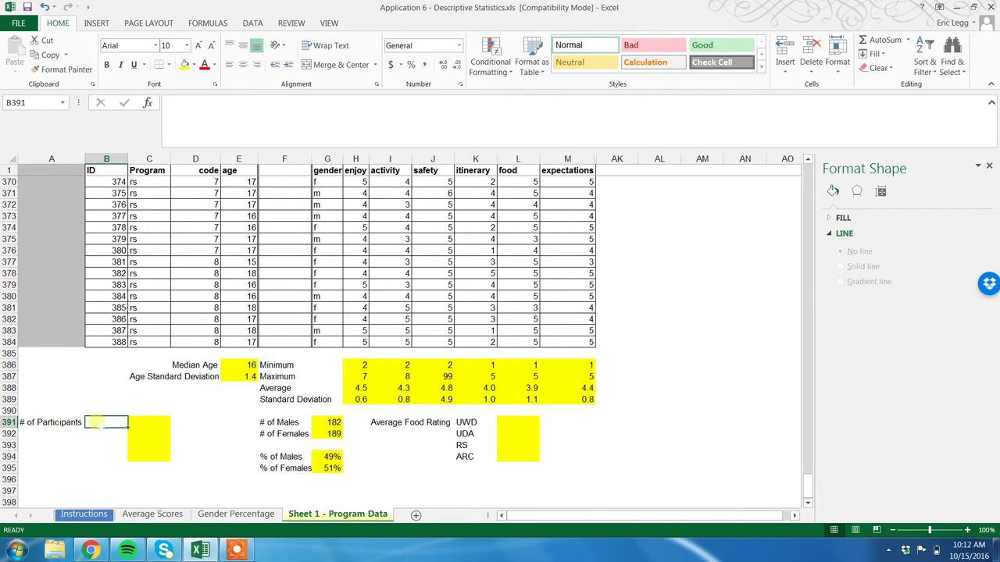
pyautogui.moveTo(480, 421); pyautogui.dragTo(472, 457)
pyautogui.click(506, 470)
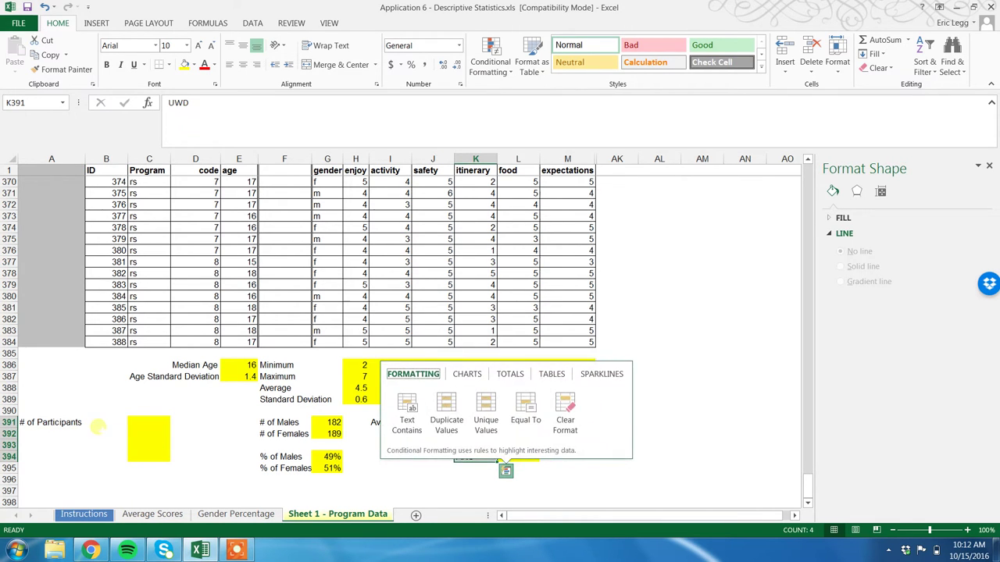
pyautogui.click(98, 423)
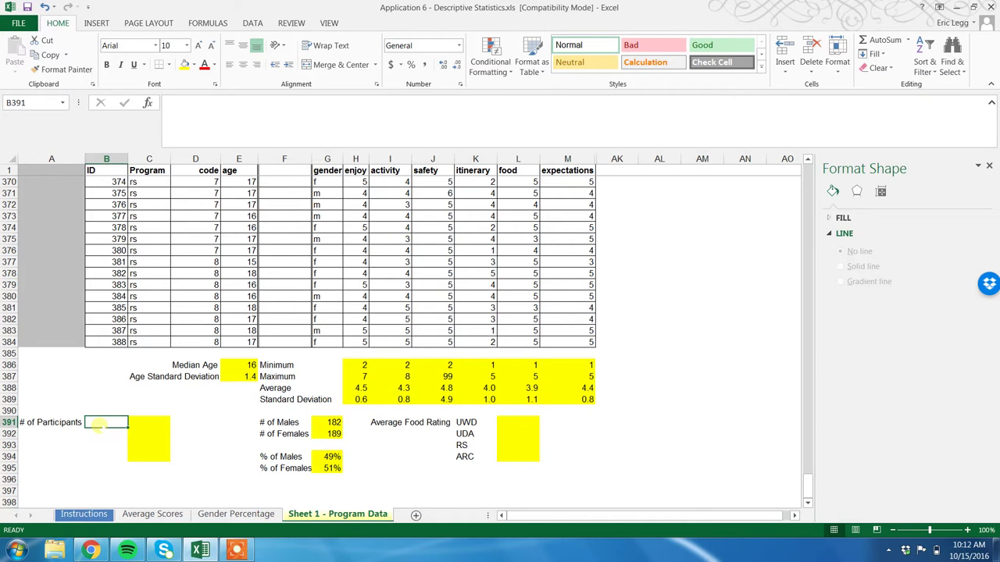
pyautogui.moveTo(466, 422); pyautogui.dragTo(469, 457)
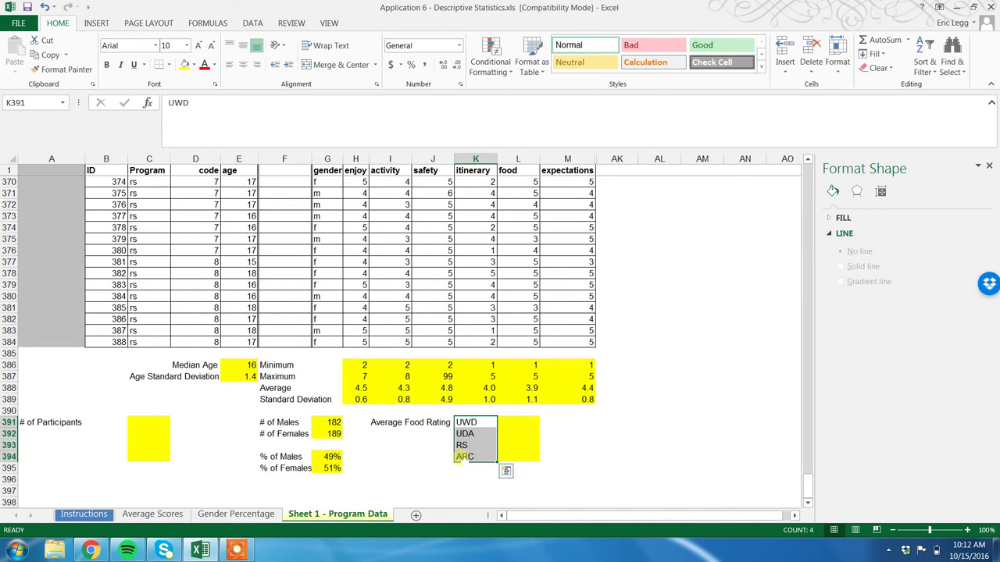
pyautogui.hotkey('ctrl', 'c')
pyautogui.click(103, 422)
pyautogui.hotkey('ctrl', 'v')
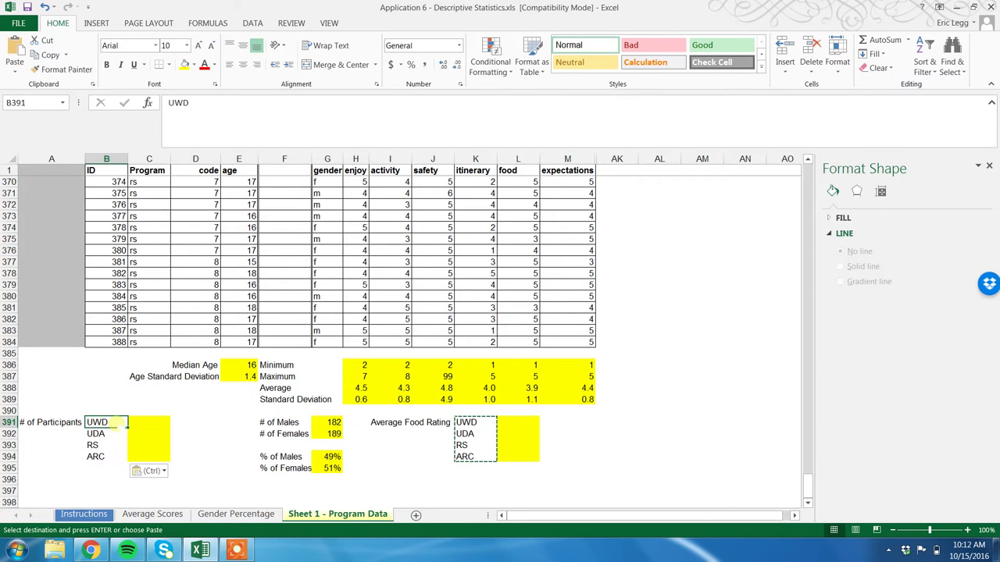
# Count the UWD participants in C391 with =COUNTIF(C2:C384,B391).
pyautogui.press('Down')
pyautogui.press('Down')
pyautogui.press('Down')
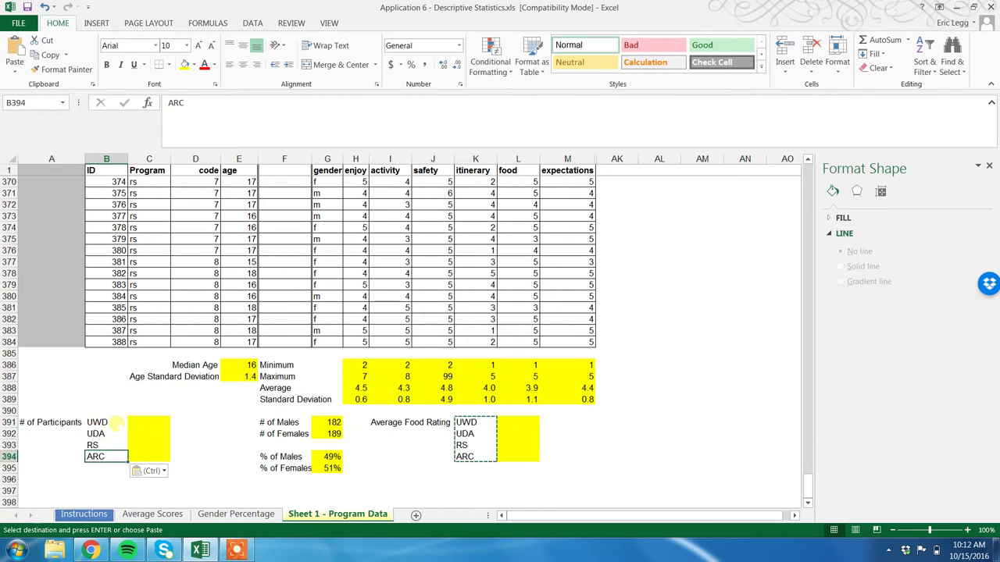
pyautogui.press('Down')
pyautogui.press('Up')
pyautogui.press('Up')
pyautogui.press('Up')
pyautogui.press('Up')
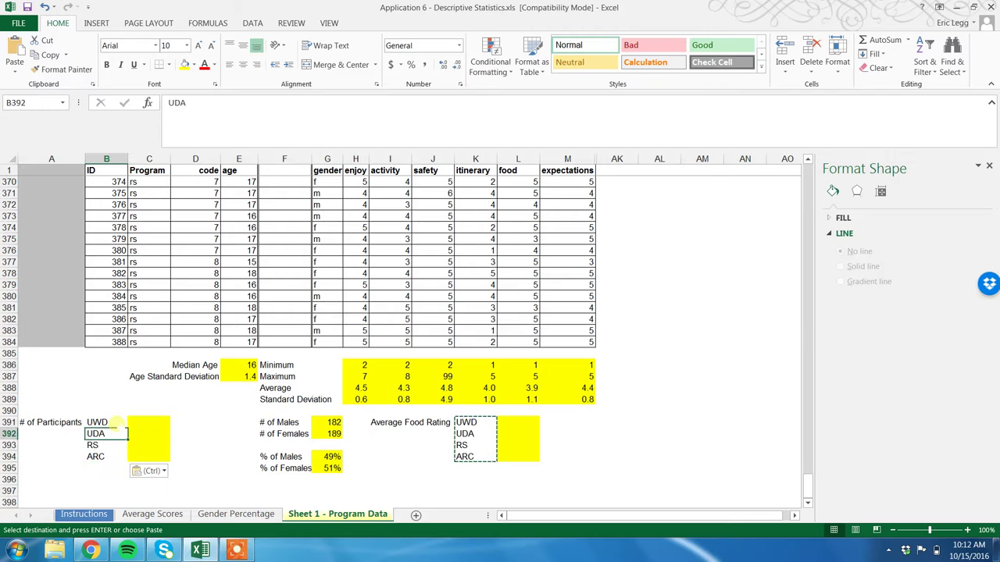
pyautogui.press('Right')
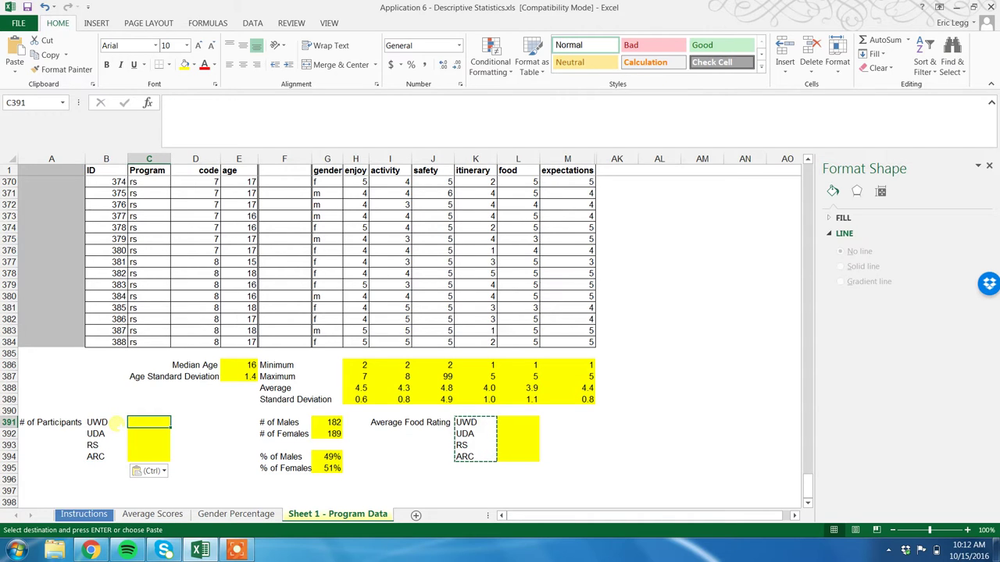
pyautogui.write('=')
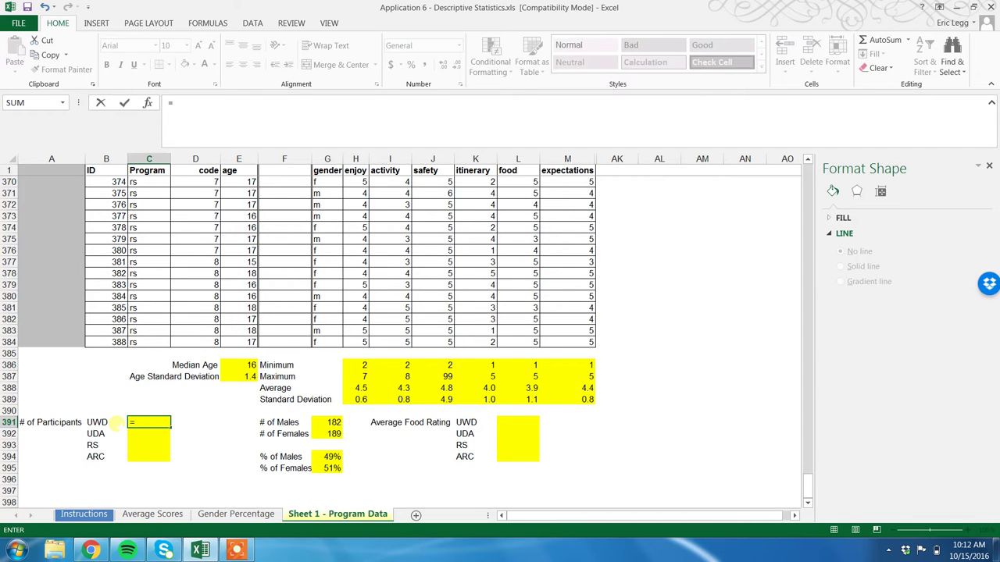
pyautogui.write('countif')
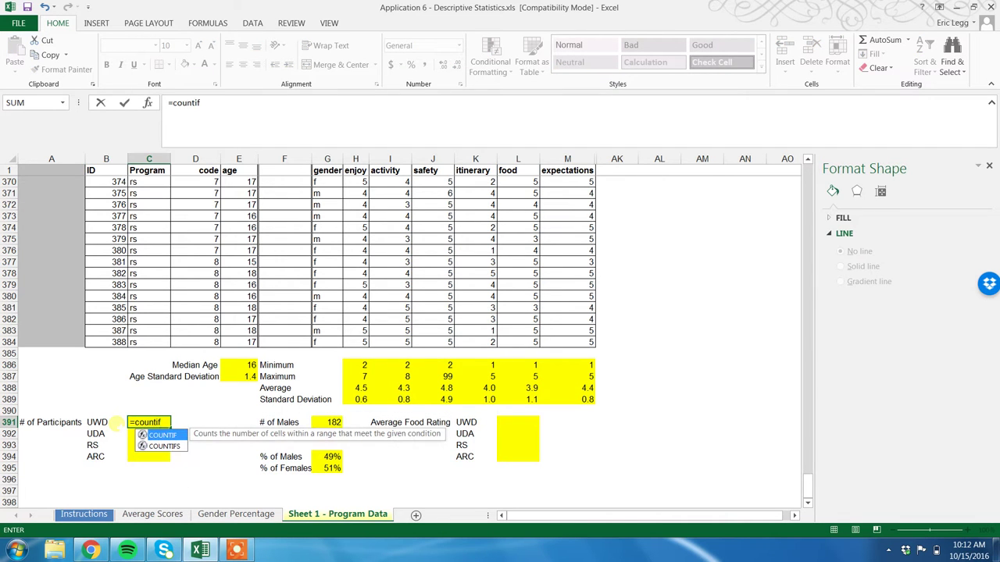
pyautogui.write('(')
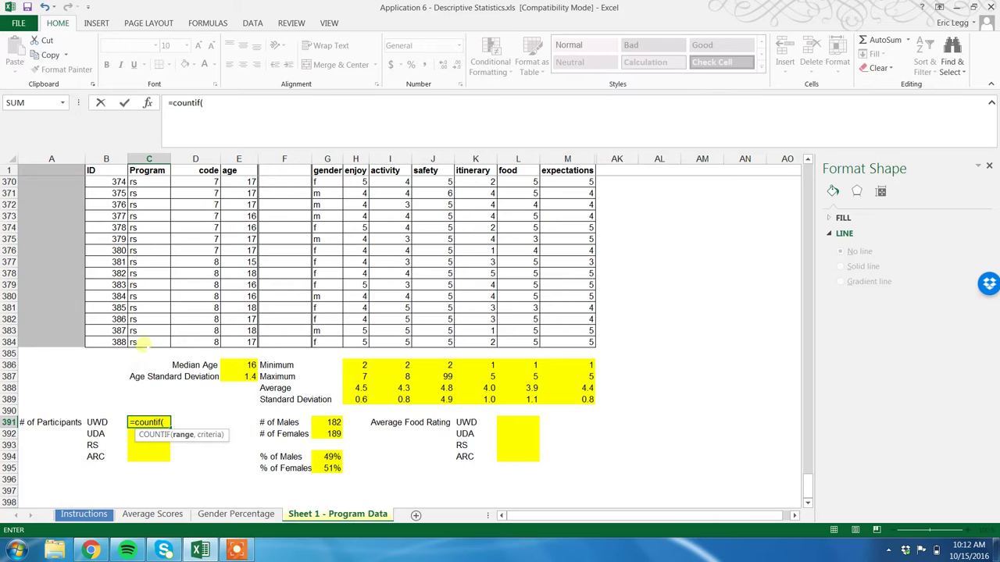
pyautogui.moveTo(145, 344); pyautogui.dragTo(149, 188)
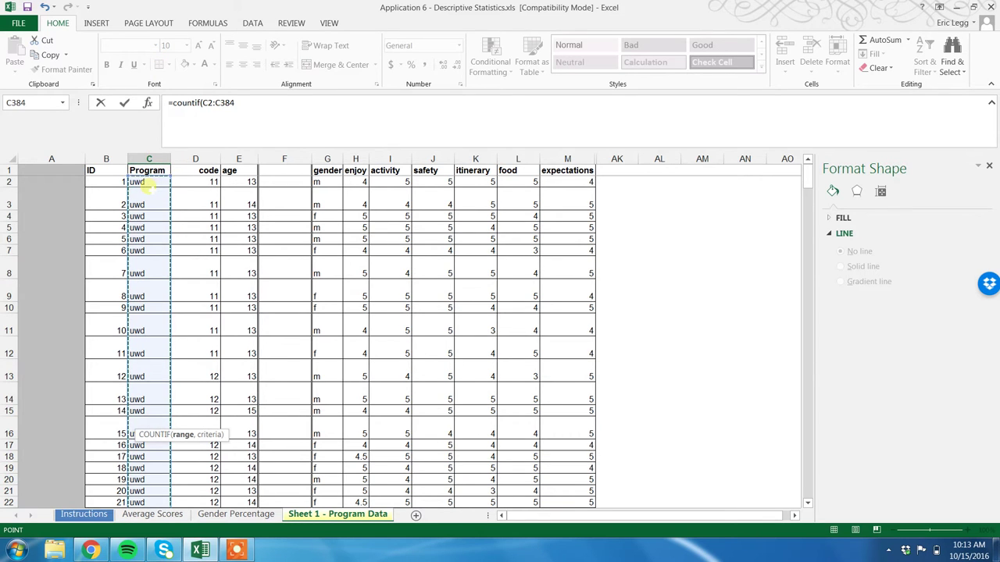
pyautogui.write(',')
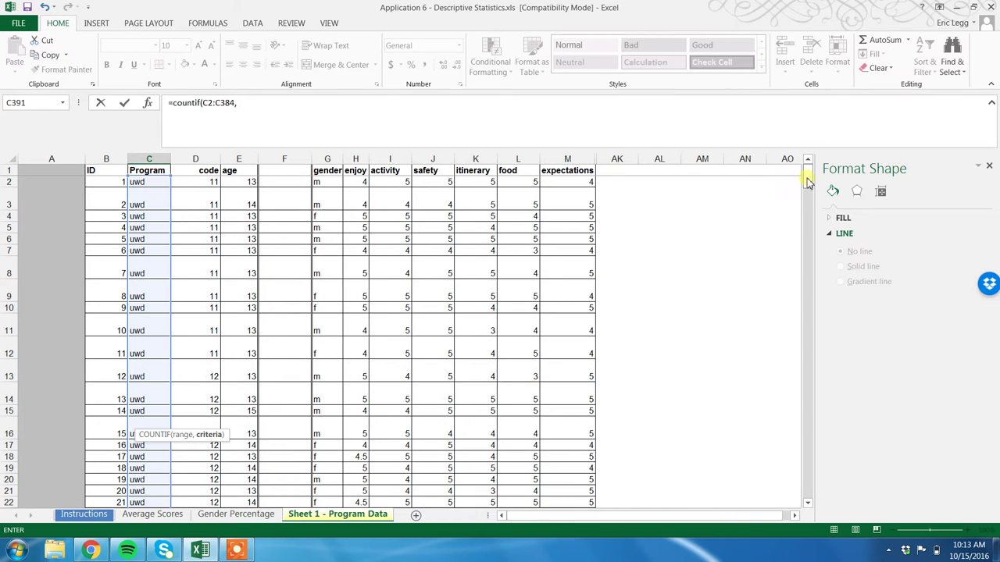
pyautogui.moveTo(808, 179); pyautogui.dragTo(809, 500)
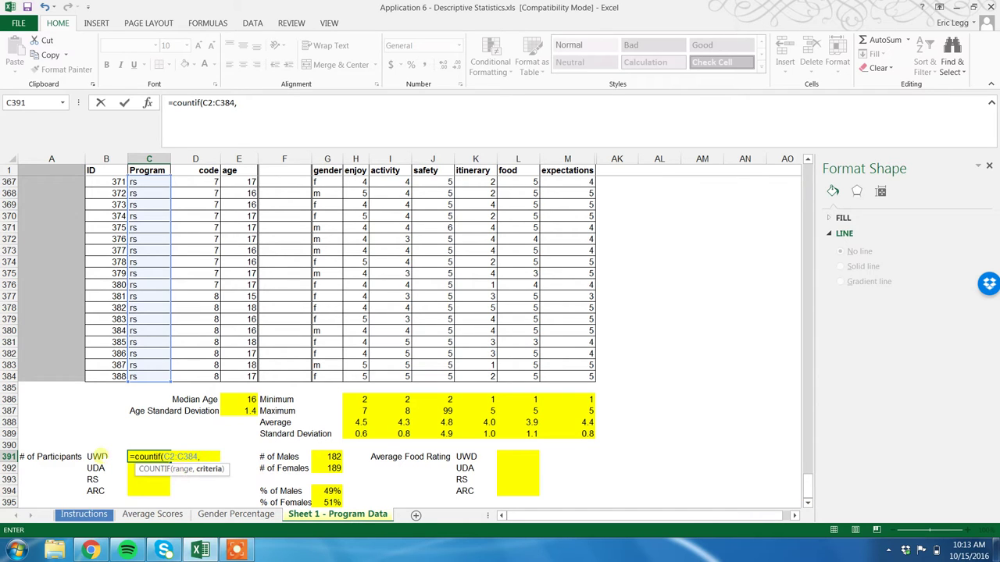
pyautogui.click(100, 457)
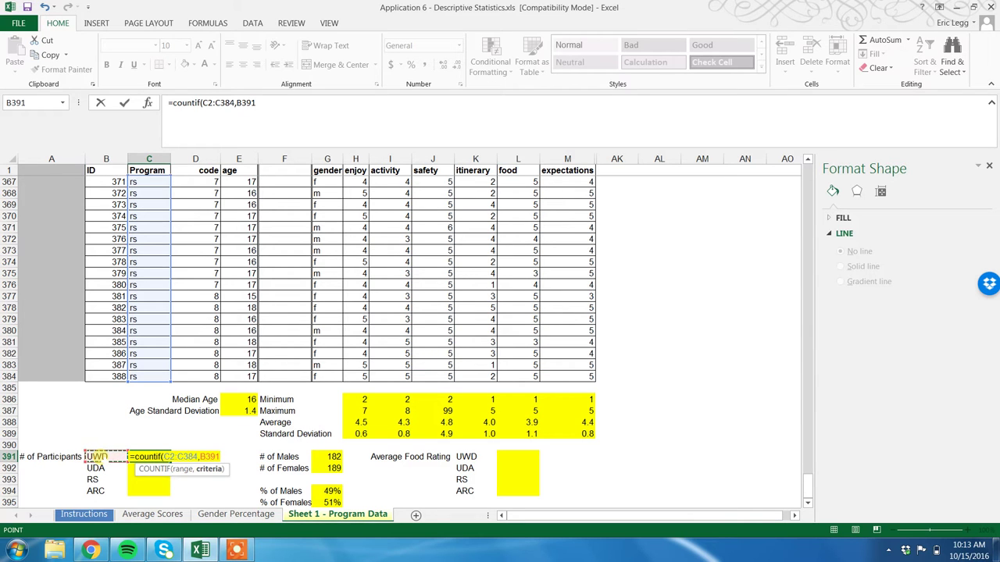
pyautogui.write(')')
pyautogui.press('Return')
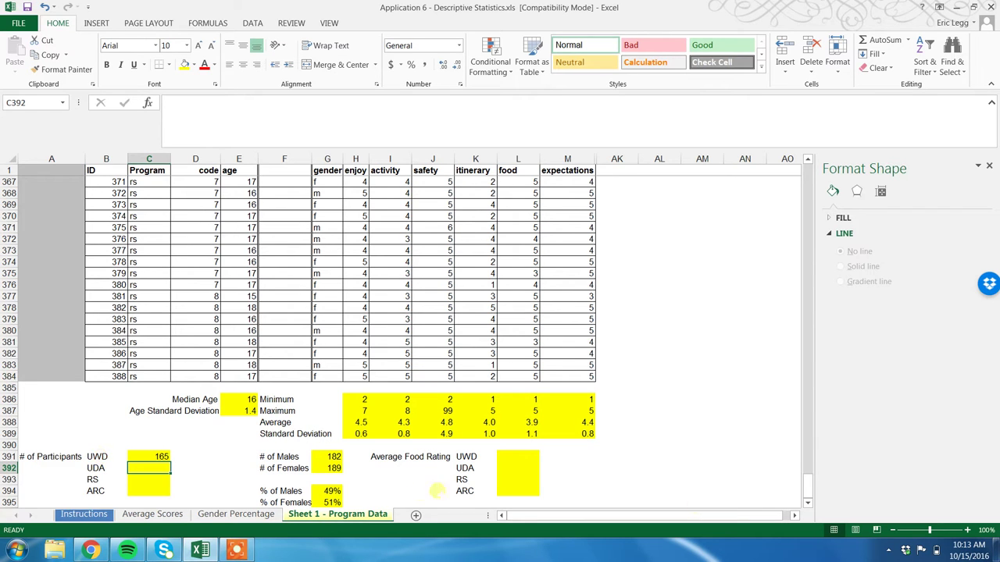
# Fill the UWD participant count formula down through C394 and check the formula and label references in the UDA row.
pyautogui.click(809, 503)
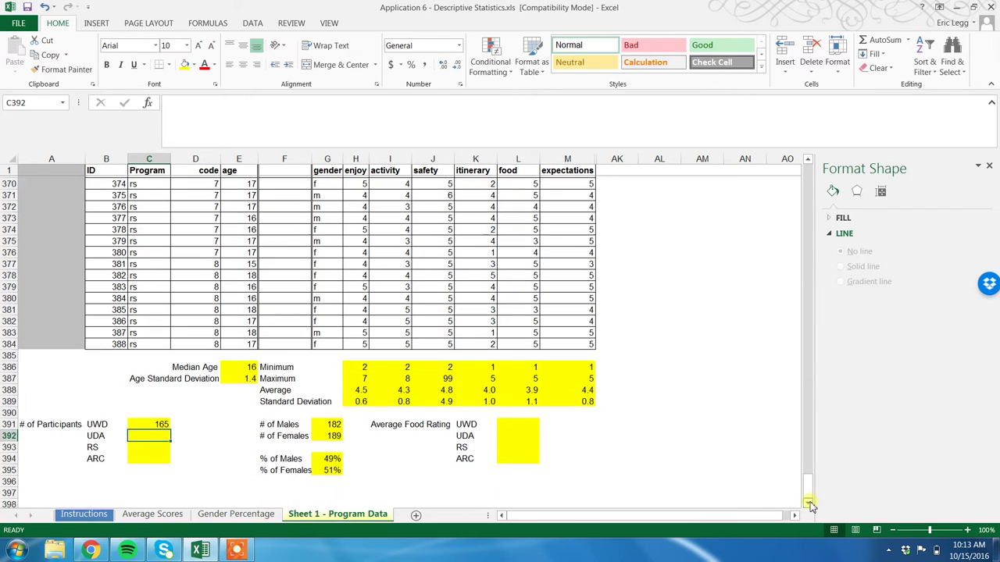
pyautogui.click(809, 504)
pyautogui.click(164, 367)
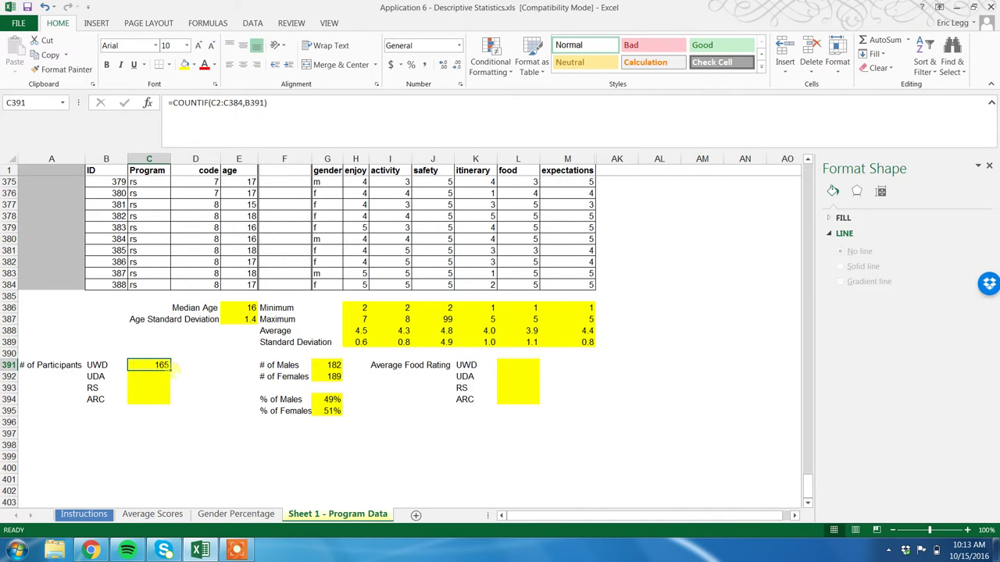
pyautogui.moveTo(170, 366); pyautogui.dragTo(168, 401)
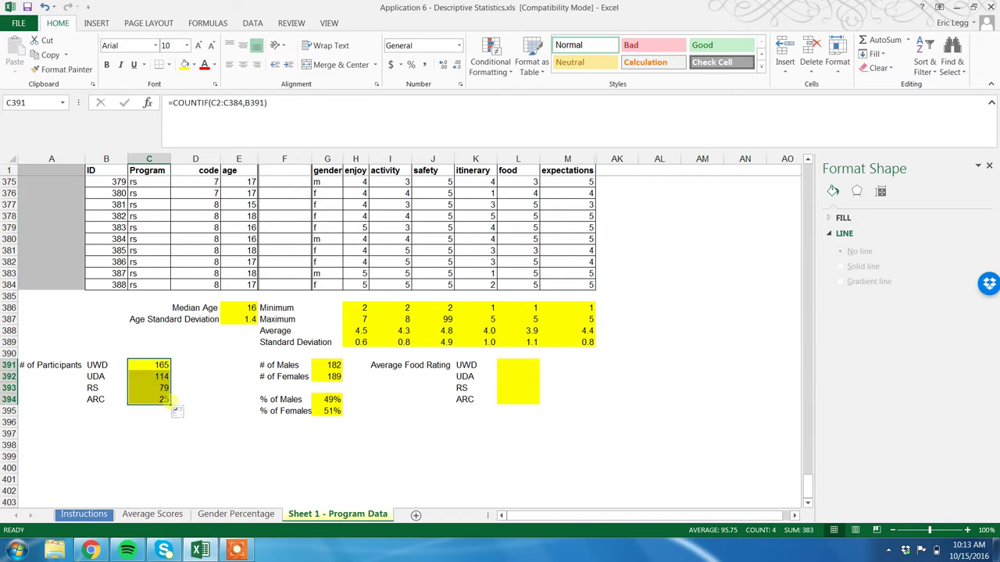
pyautogui.click(157, 377)
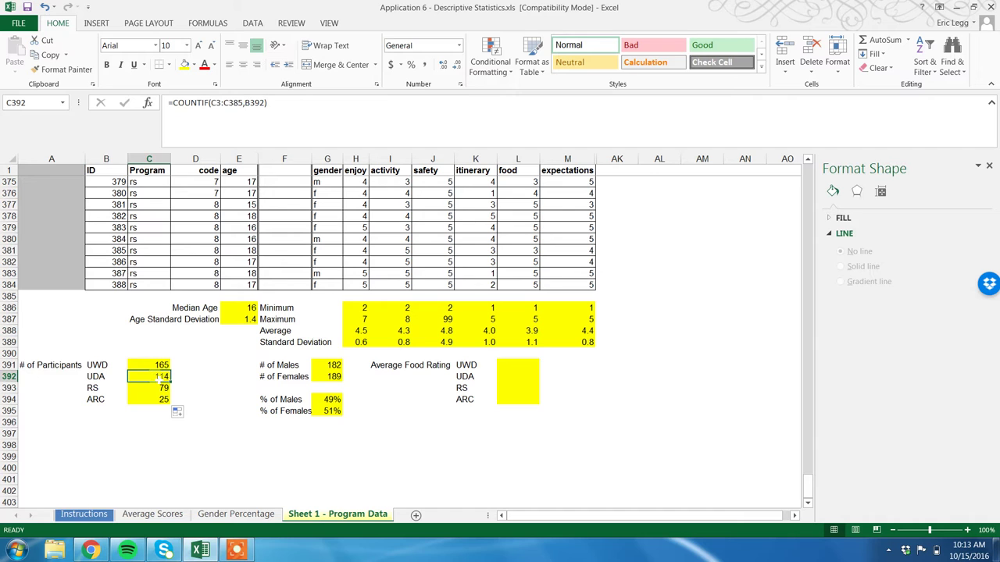
pyautogui.press('Left')
pyautogui.press('Left')
pyautogui.press('Down')
pyautogui.press('Right')
pyautogui.press('Up')
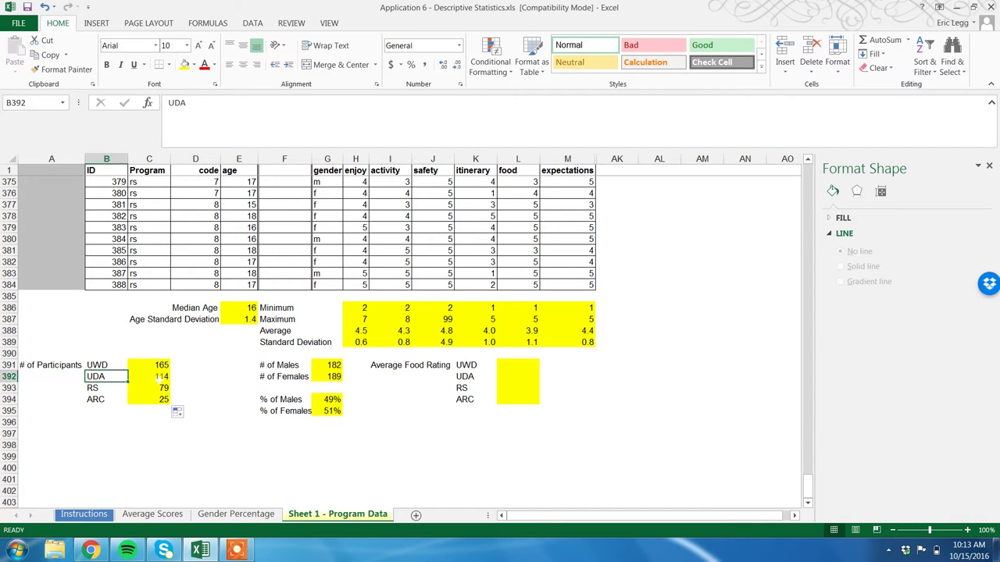
# Review the remaining program labels and the filled participant count formulas in the RS and ARC rows.
pyautogui.press('Up')
pyautogui.press('Down')
pyautogui.press('Down')
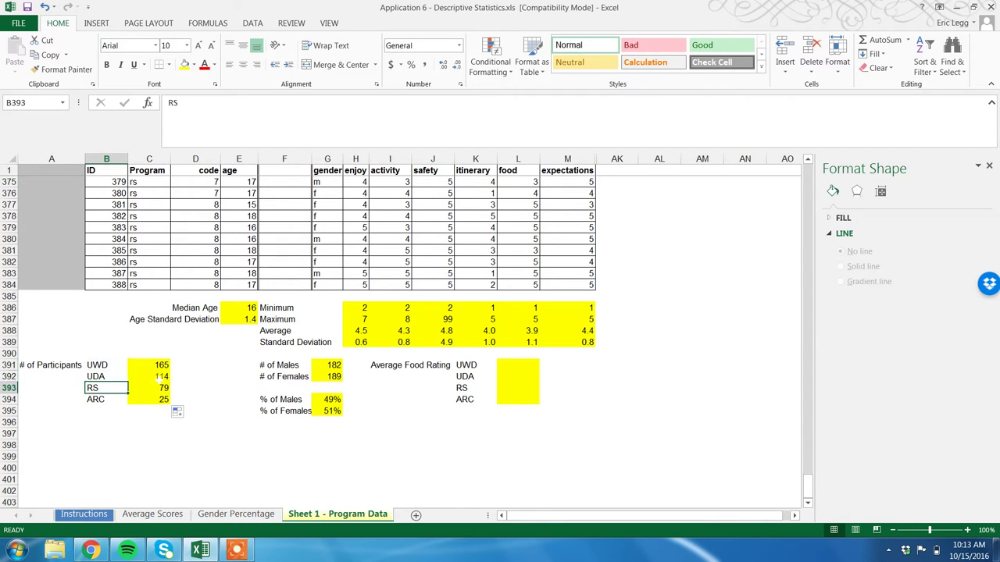
pyautogui.press('Right')
pyautogui.press('Down')
pyautogui.press('Left')
pyautogui.press('Right')
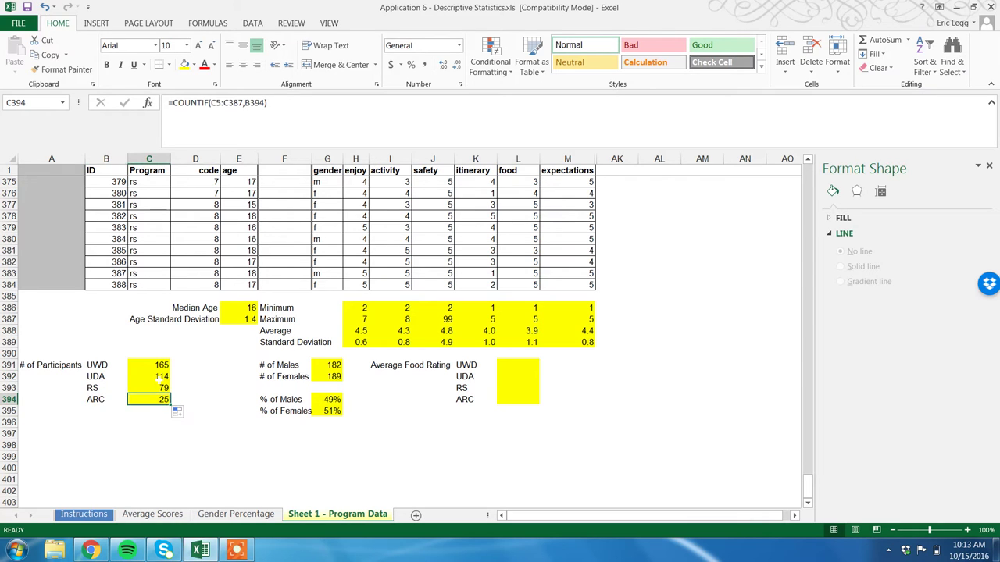
# Total the participant counts in C396 with =SUM(C391:C394) as a check, and clear the cell again.
pyautogui.press('Down')
pyautogui.press('Down')
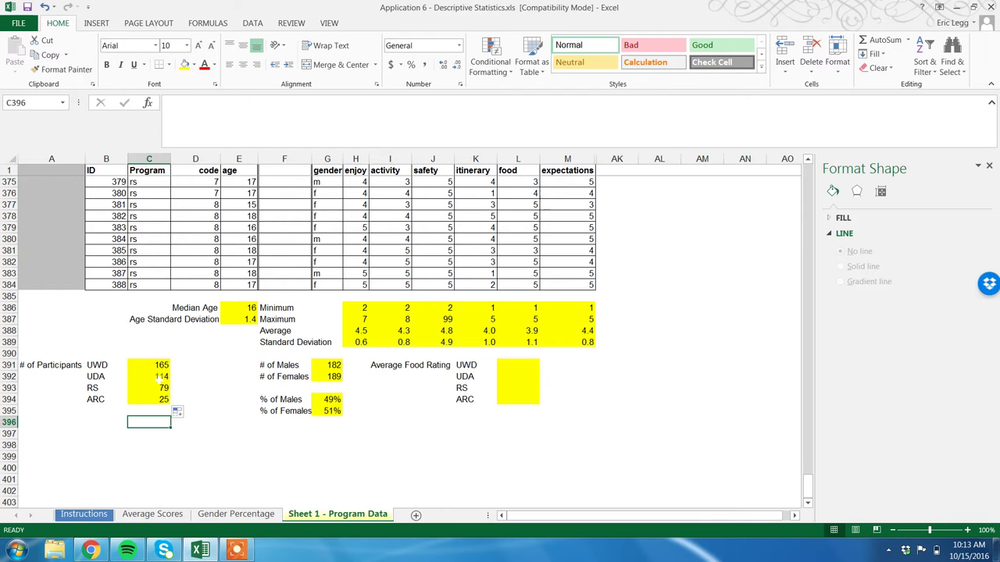
pyautogui.write('=s')
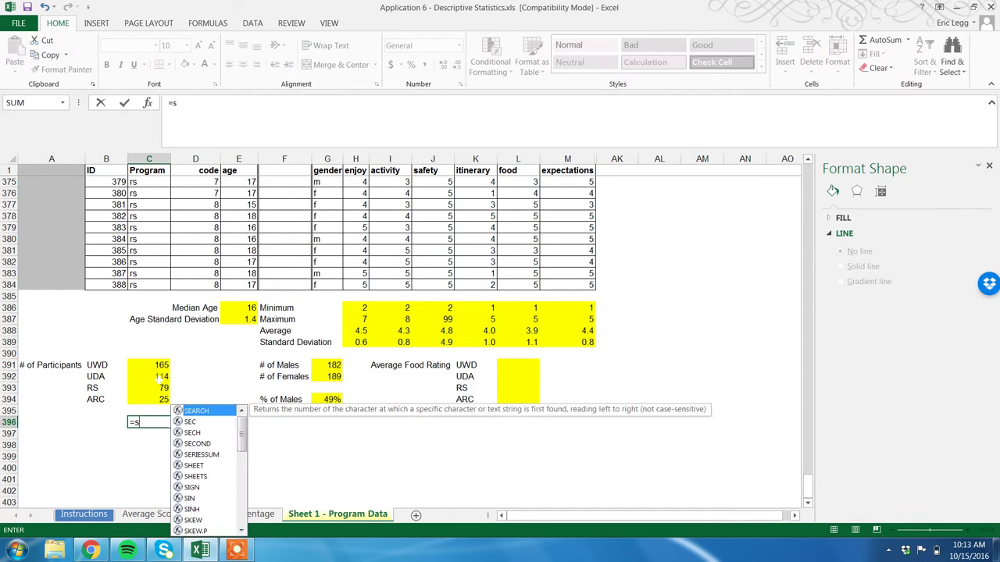
pyautogui.write('u')
pyautogui.press('BackSpace')
pyautogui.press('BackSpace')
pyautogui.write('sum(')
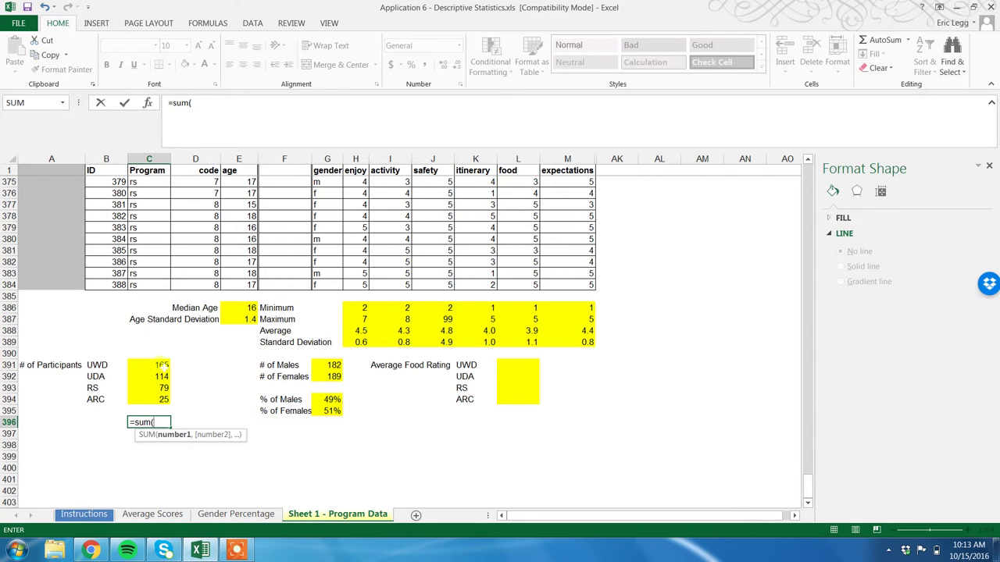
pyautogui.moveTo(162, 365); pyautogui.dragTo(161, 399)
pyautogui.write(')')
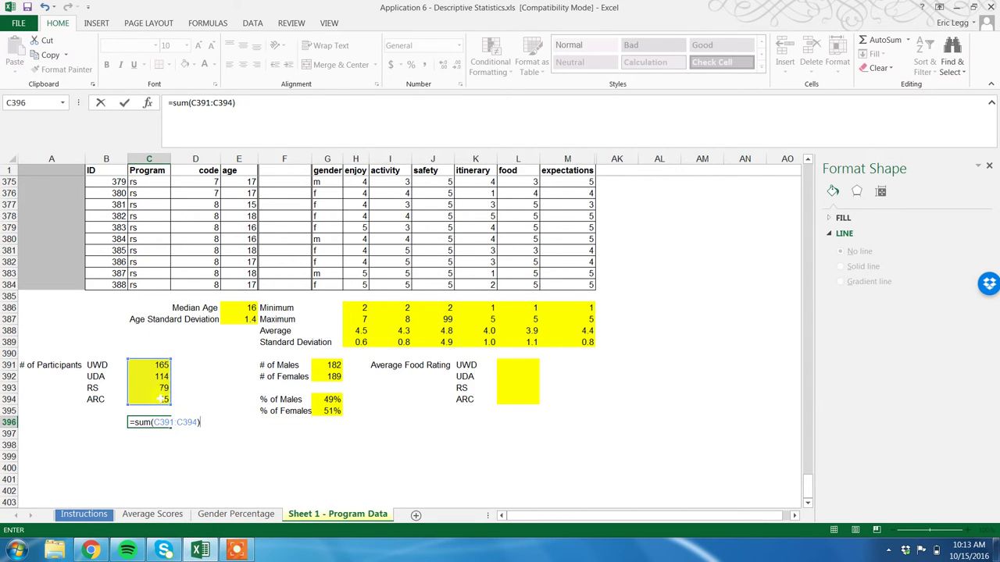
pyautogui.press('Return')
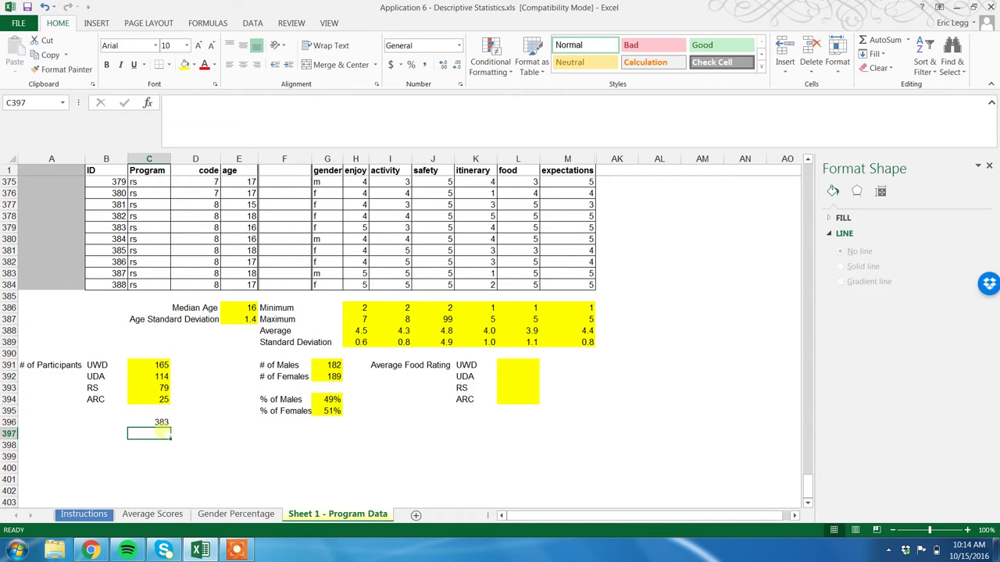
pyautogui.click(157, 423)
pyautogui.press('Delete')
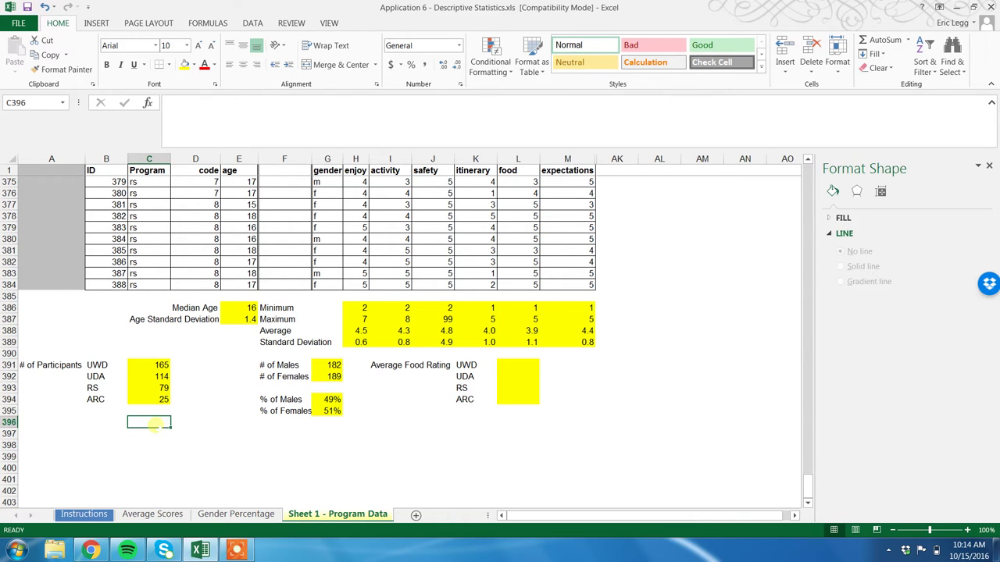
# Compare the ranges and label references in the COUNTIF formulas of C391 through C394.
pyautogui.press('Up')
pyautogui.press('Up')
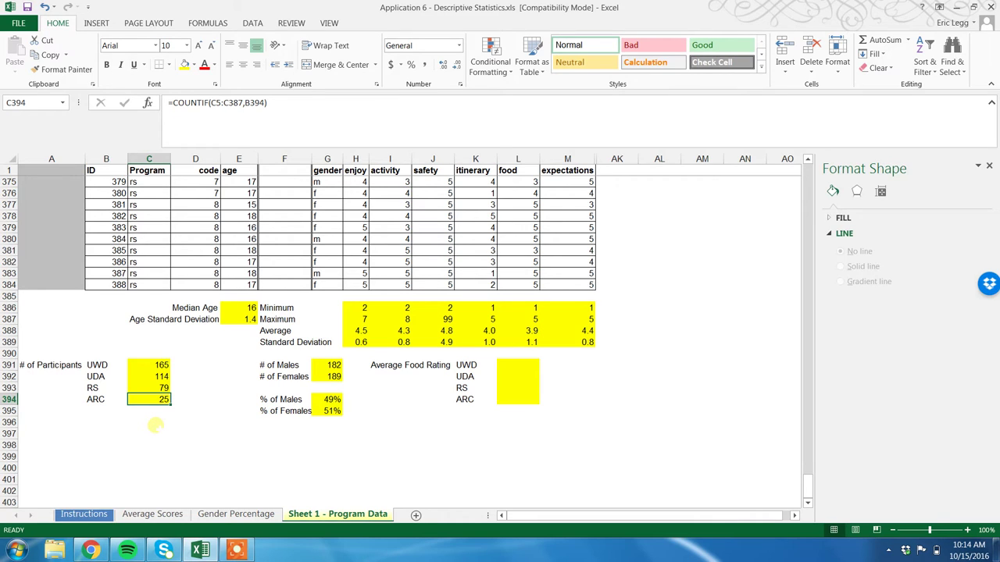
pyautogui.press('Up')
pyautogui.press('Up')
pyautogui.press('Up')
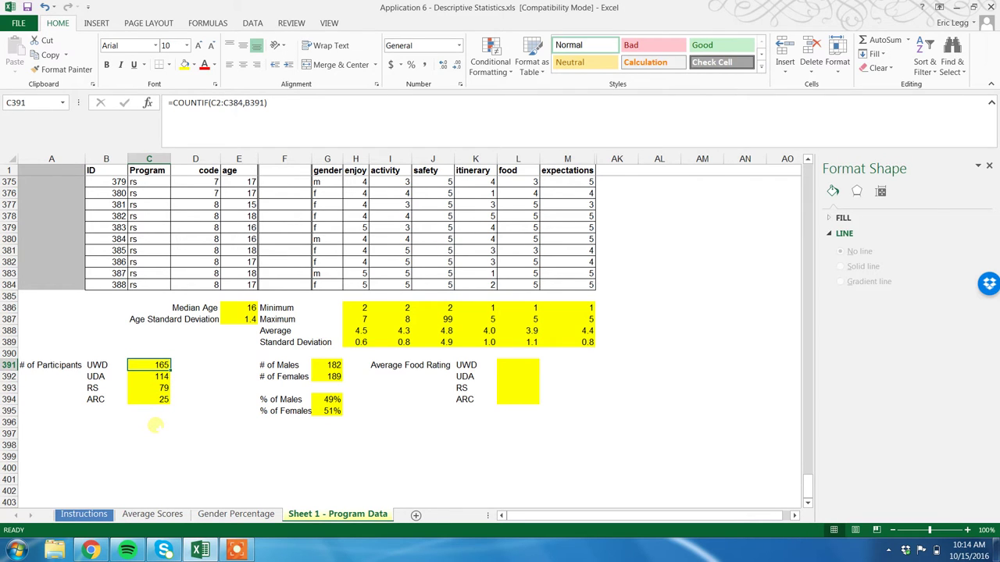
pyautogui.press('Up')
pyautogui.press('Down')
pyautogui.press('Down')
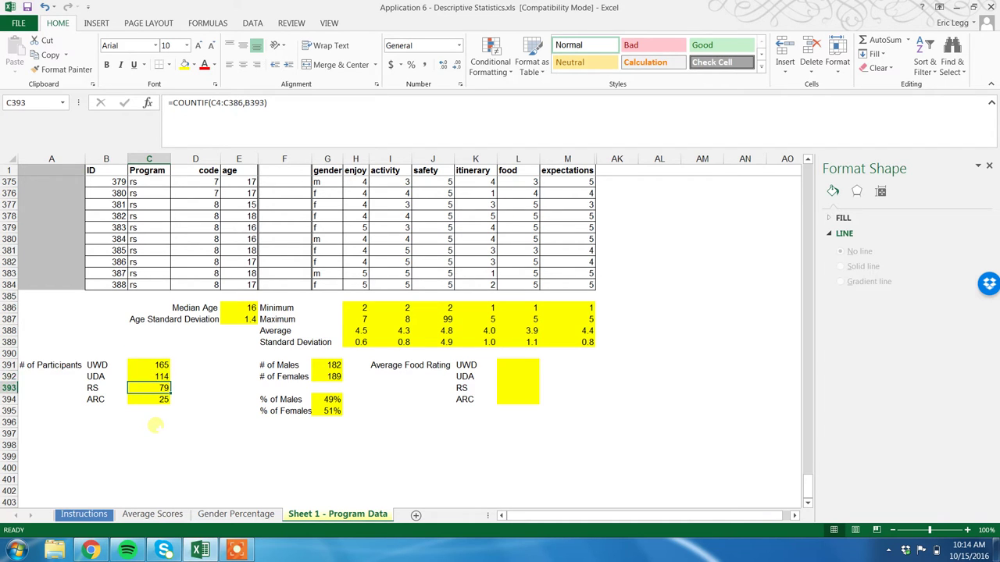
pyautogui.press('Down')
pyautogui.press('Down')
pyautogui.press('Up')
pyautogui.press('Up')
pyautogui.press('Up')
pyautogui.press('Up')
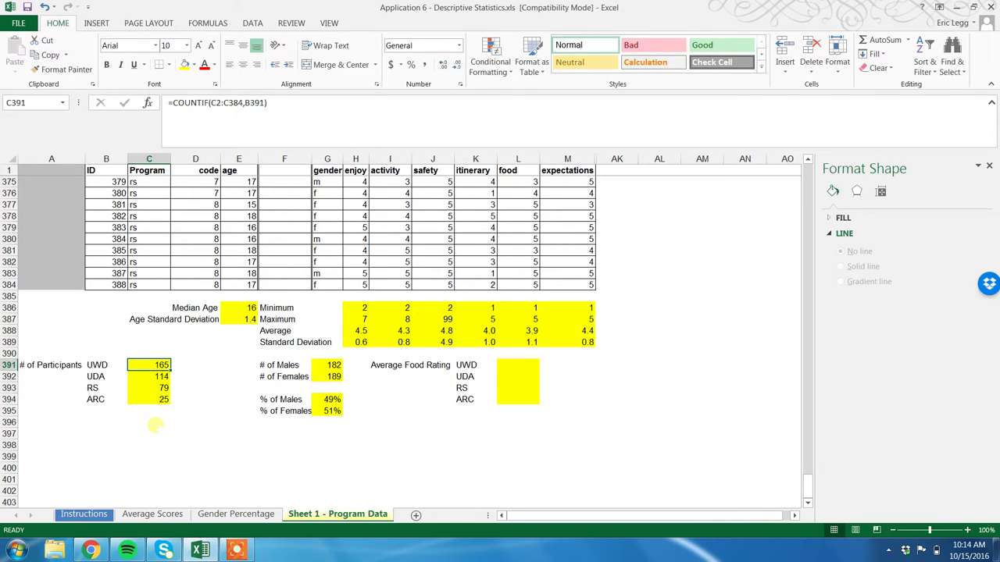
pyautogui.hotkey('shift', 'Down')
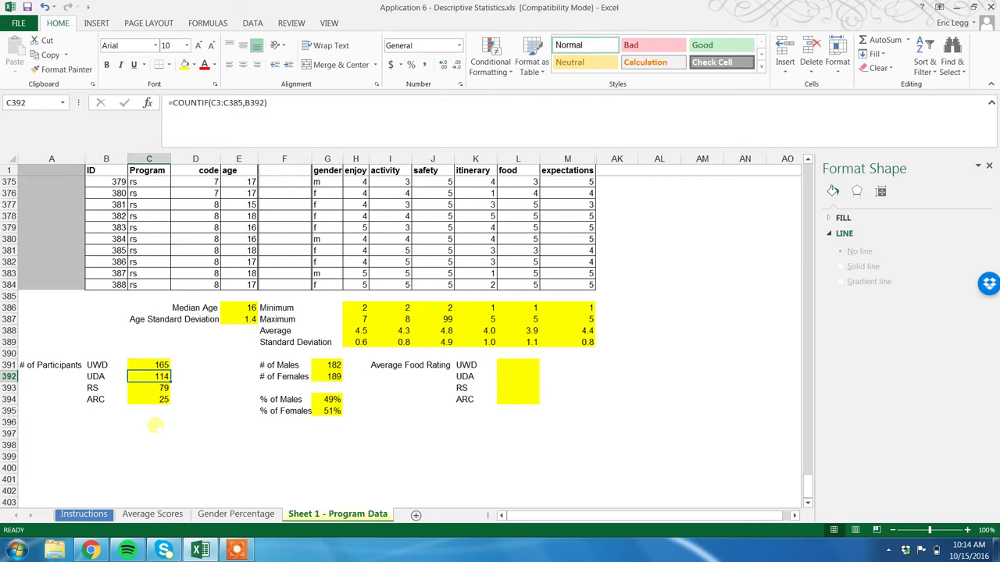
pyautogui.hotkey('shift', 'Up')
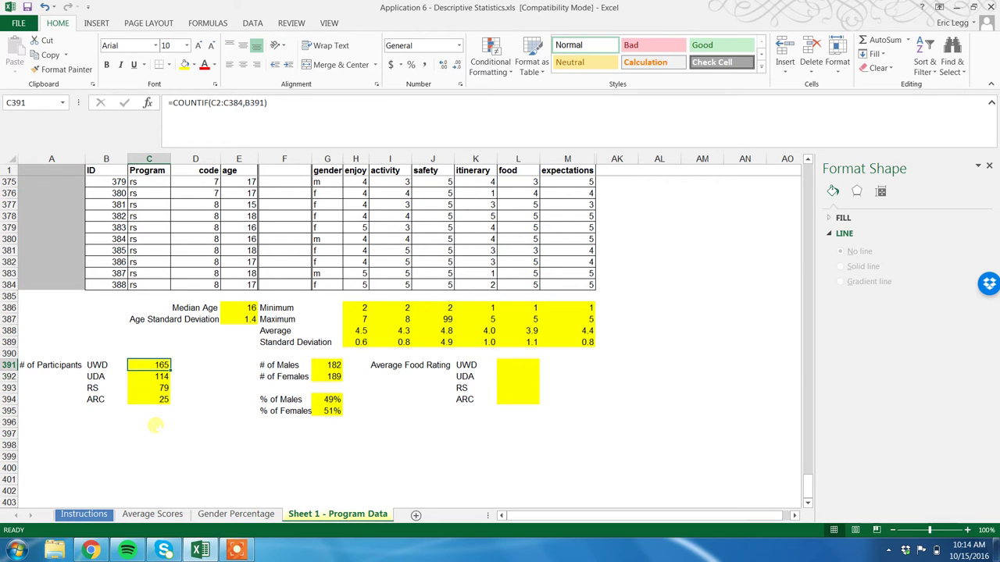
pyautogui.click(156, 376)
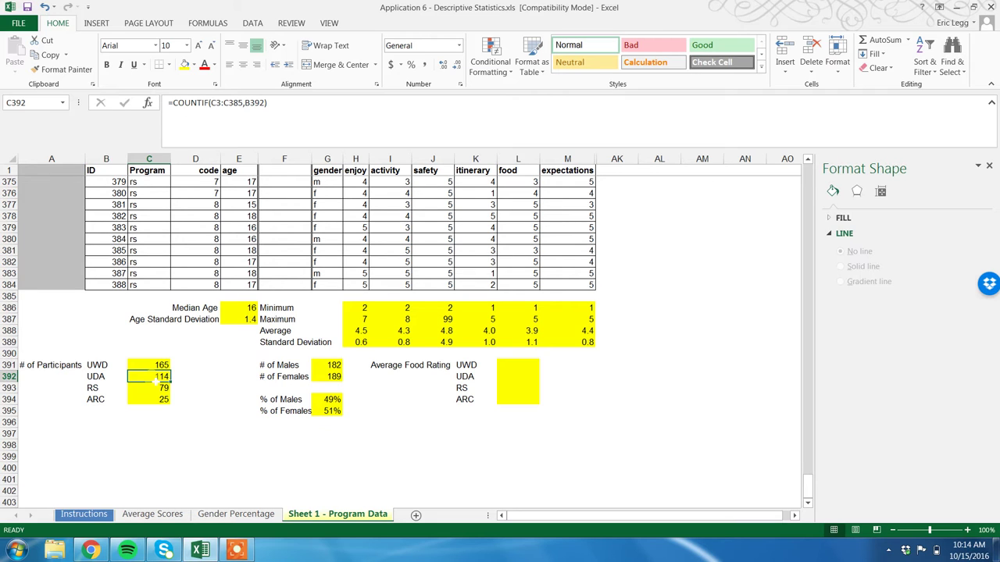
pyautogui.press('Down')
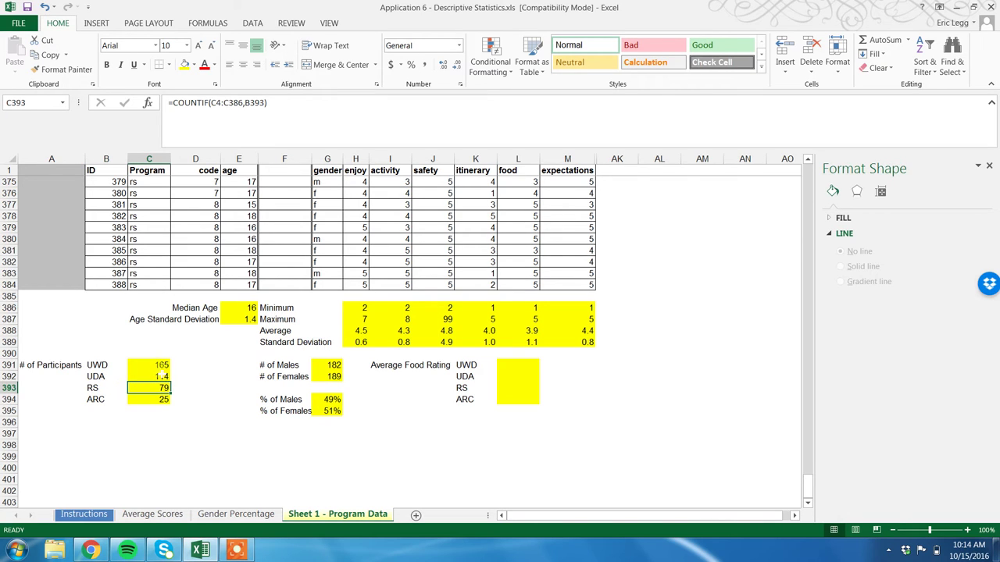
# Lock the range rows in the UWD count formula in C391, making it =COUNTIF(C$2:C$384,B391).
pyautogui.click(165, 365)
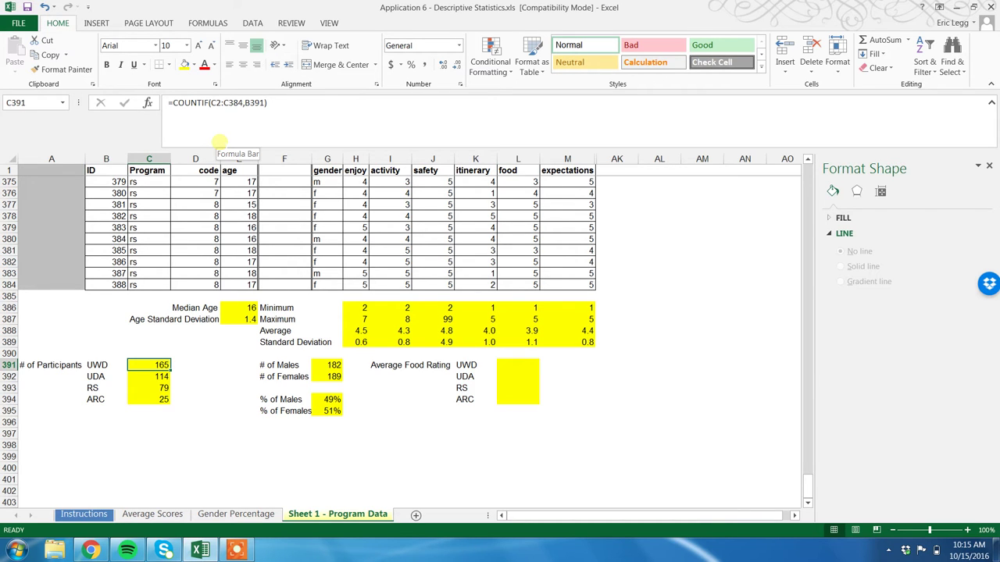
pyautogui.click(214, 104)
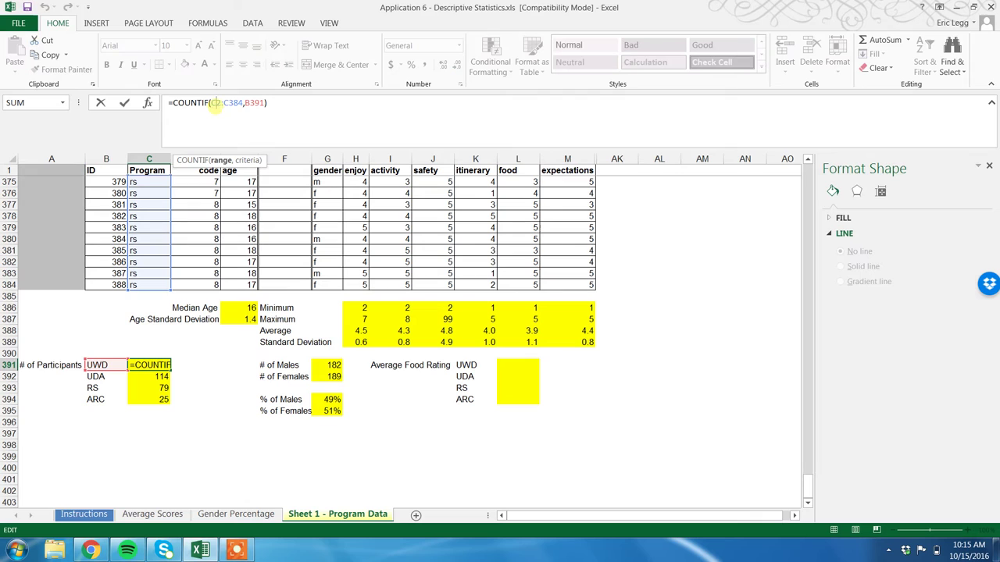
pyautogui.write('$')
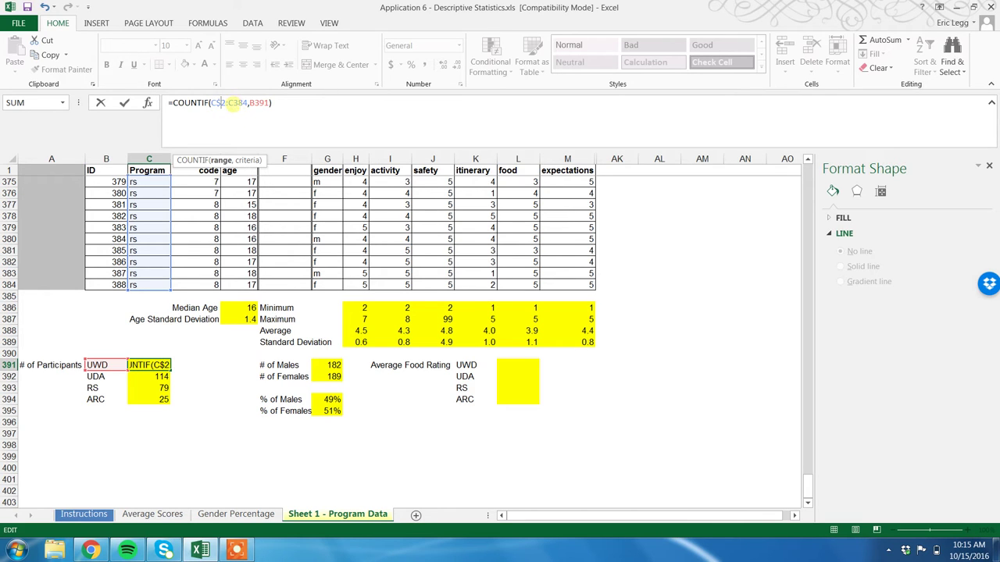
pyautogui.click(231, 103)
pyautogui.write('$')
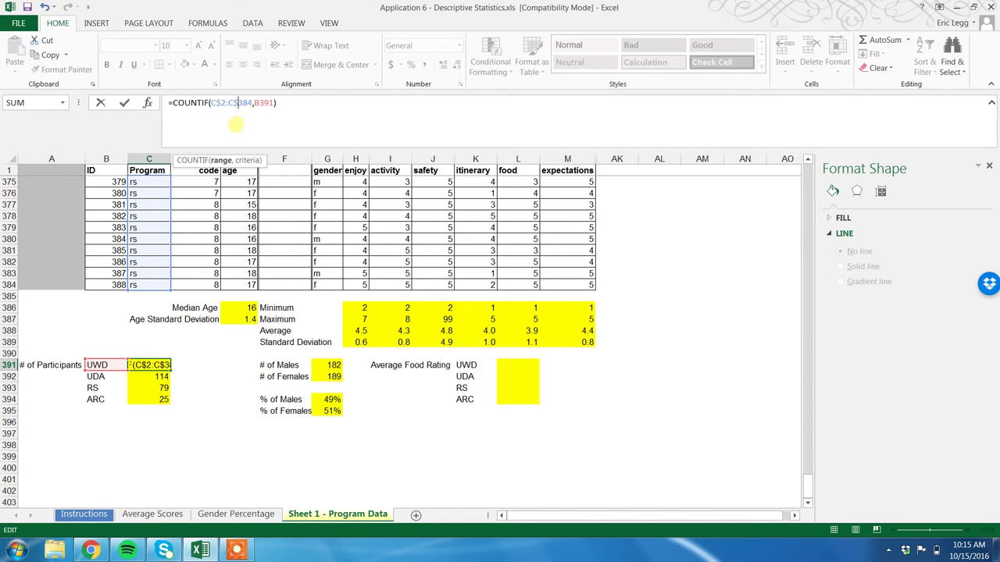
pyautogui.press('Tab')
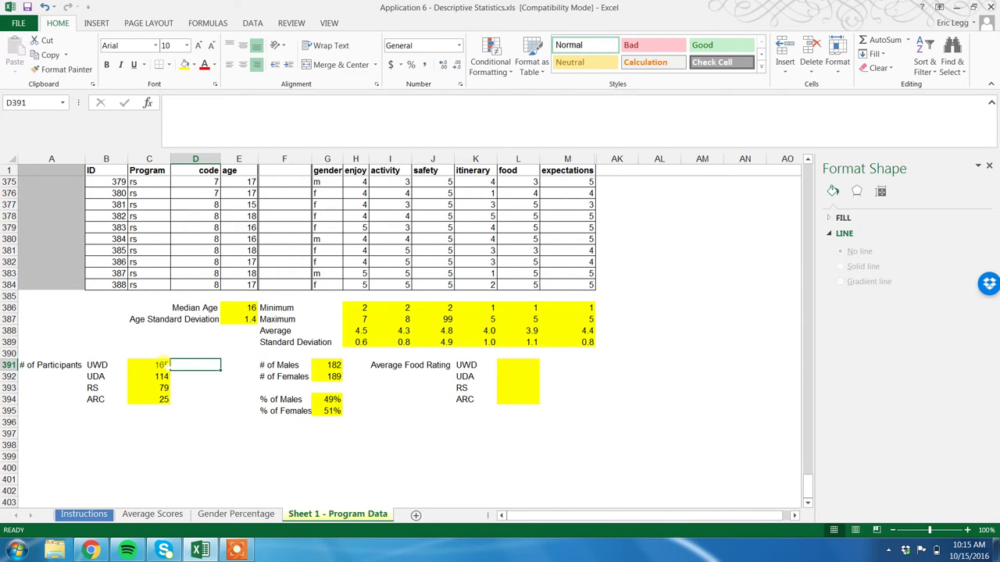
# Fill the locked-range count formula from C391 down through C394 and check the formula for each program.
pyautogui.click(160, 365)
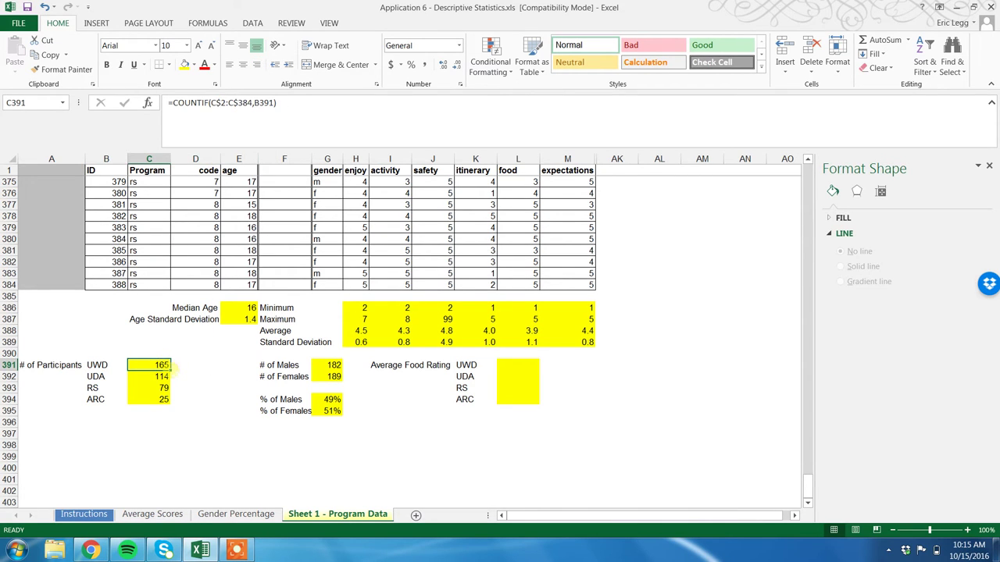
pyautogui.moveTo(170, 370); pyautogui.dragTo(167, 403)
pyautogui.click(160, 400)
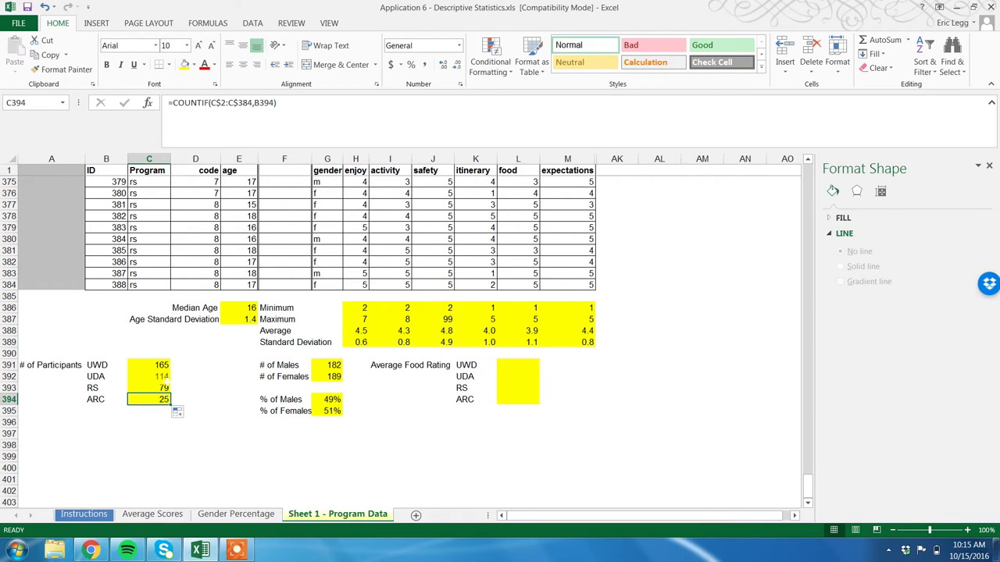
pyautogui.click(166, 376)
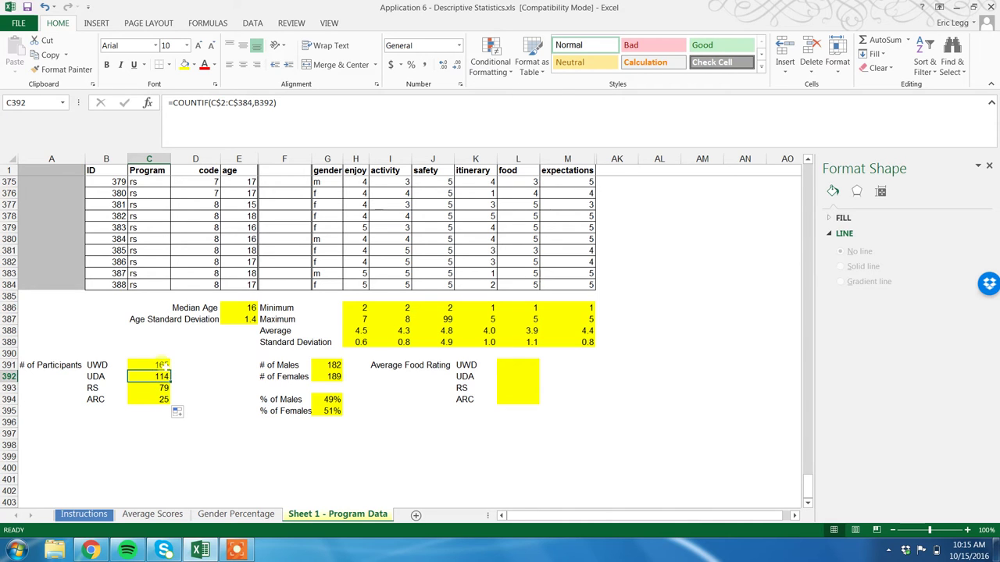
pyautogui.click(162, 365)
pyautogui.click(163, 387)
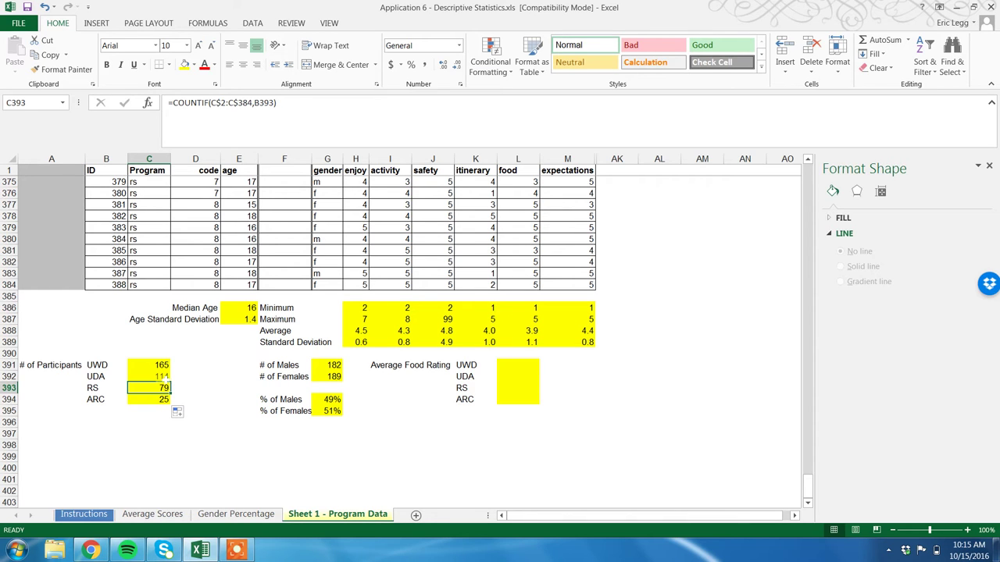
pyautogui.click(164, 399)
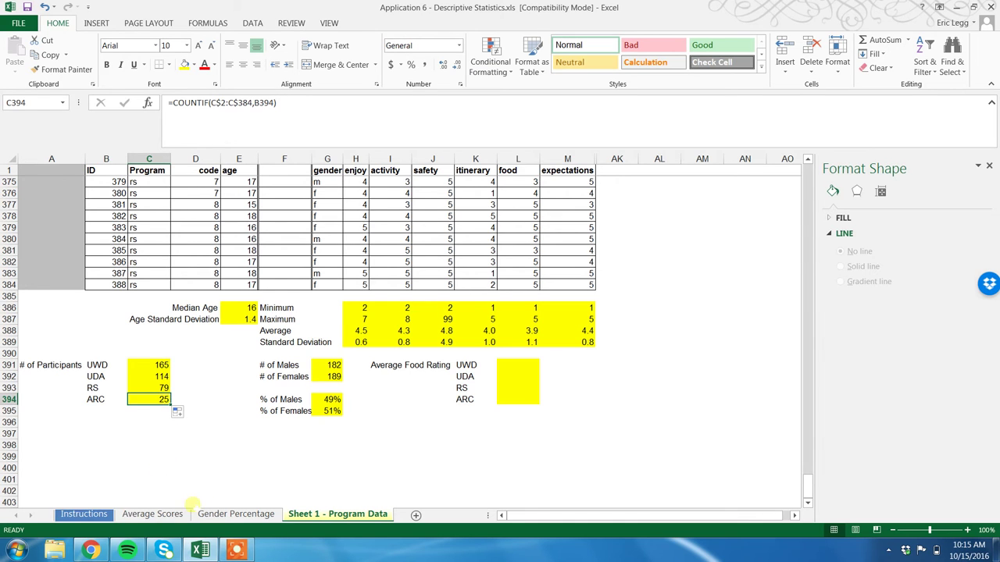
# On the Instructions sheet, mark question 12 about participants from each program as done with an X.
pyautogui.click(87, 514)
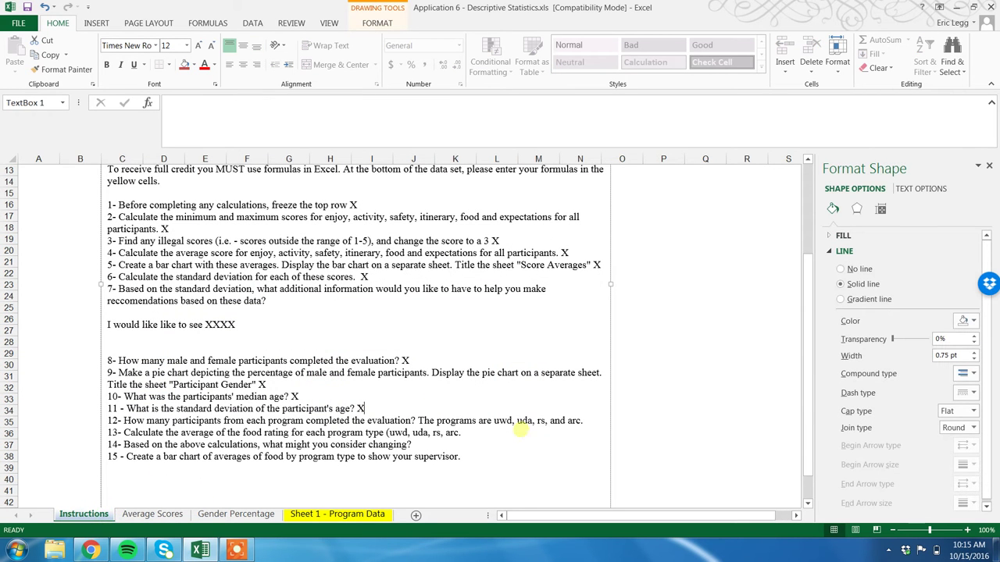
pyautogui.click(594, 420)
pyautogui.write('X')
pyautogui.click(513, 434)
# On the Program Data sheet, start an AVERAGEIF formula in L391 for the UWD food rating, using C1:C384 as the criteria range.
pyautogui.click(340, 514)
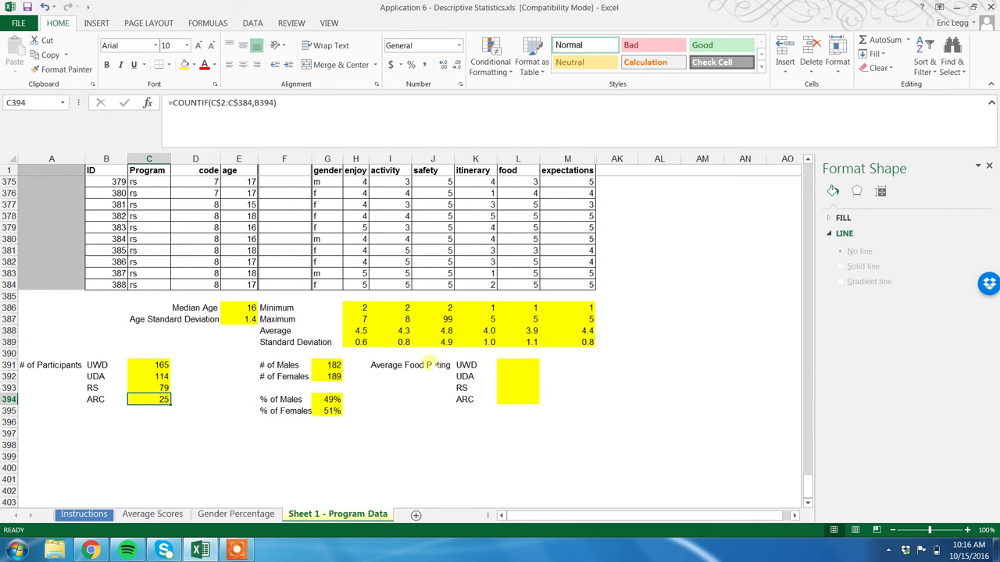
pyautogui.click(520, 366)
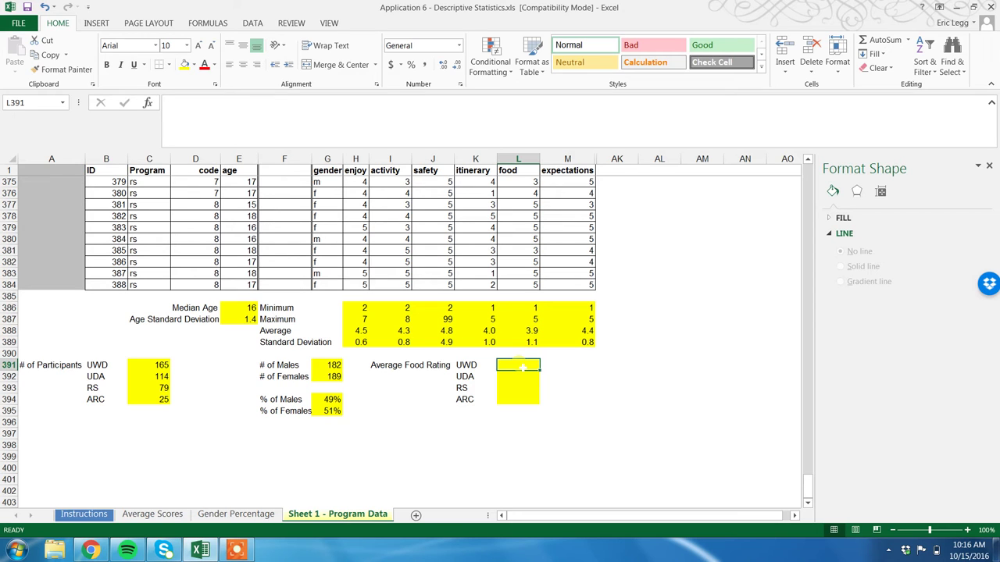
pyautogui.write('=ave')
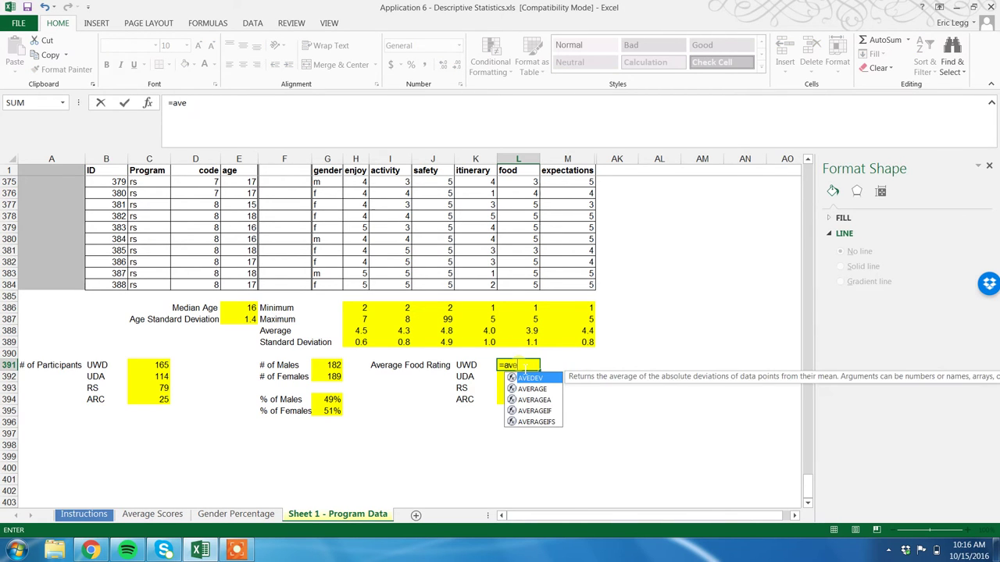
pyautogui.write('rageif(')
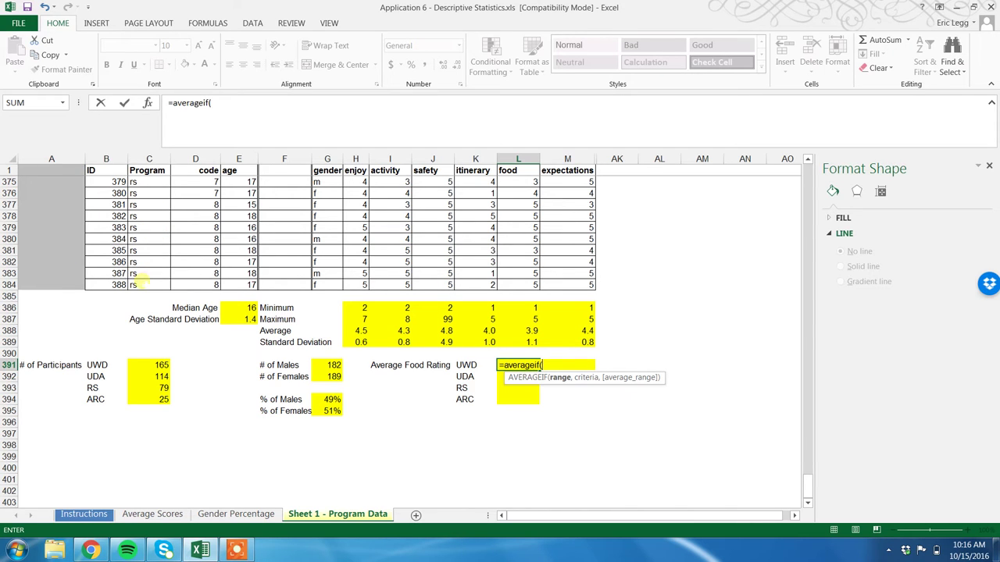
pyautogui.moveTo(144, 285); pyautogui.dragTo(154, 91)
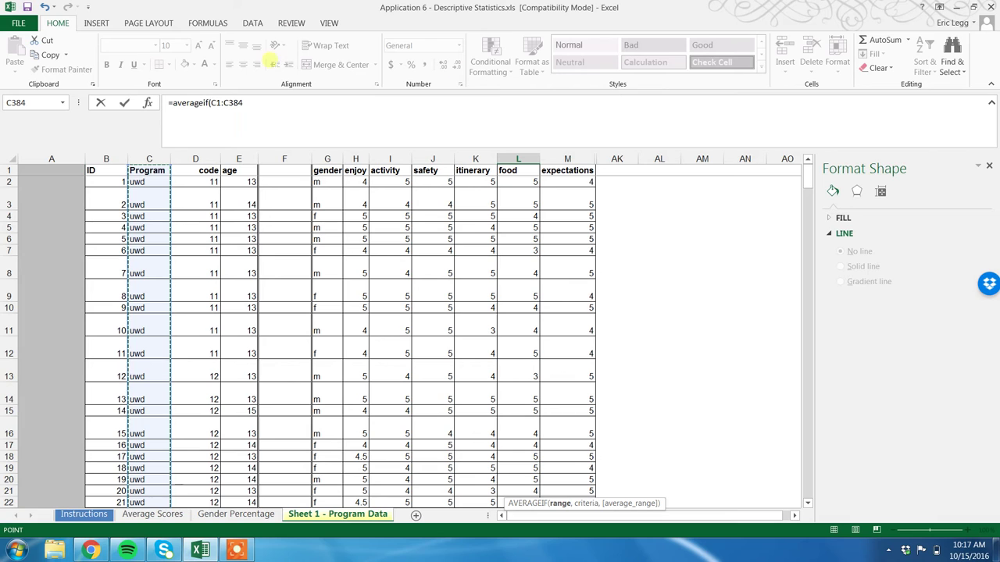
pyautogui.click(250, 102)
pyautogui.write(',')
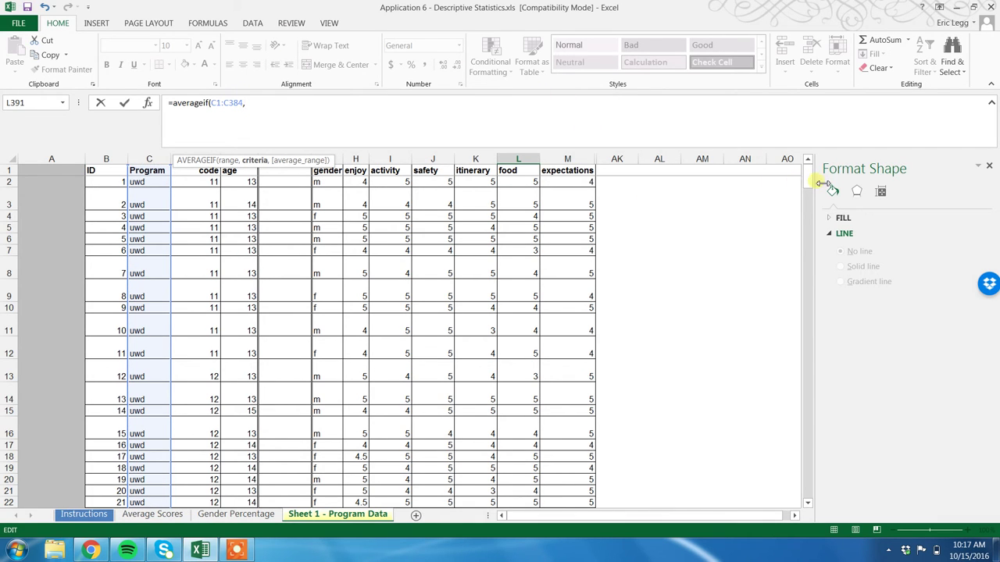
# Complete the UWD food rating formula with K391 as the criterion and L2:L384 as the average range.
pyautogui.moveTo(808, 179); pyautogui.dragTo(804, 504)
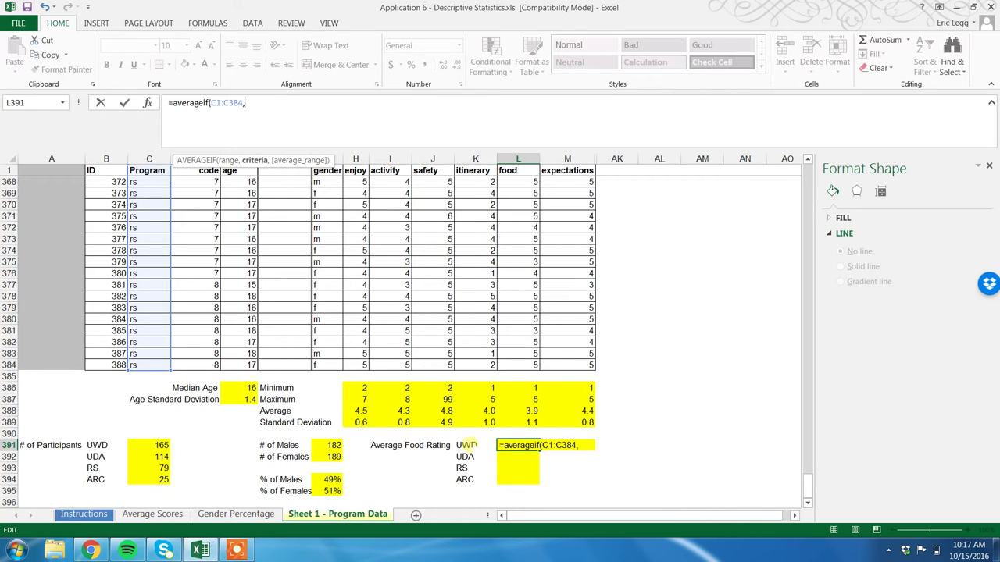
pyautogui.click(472, 445)
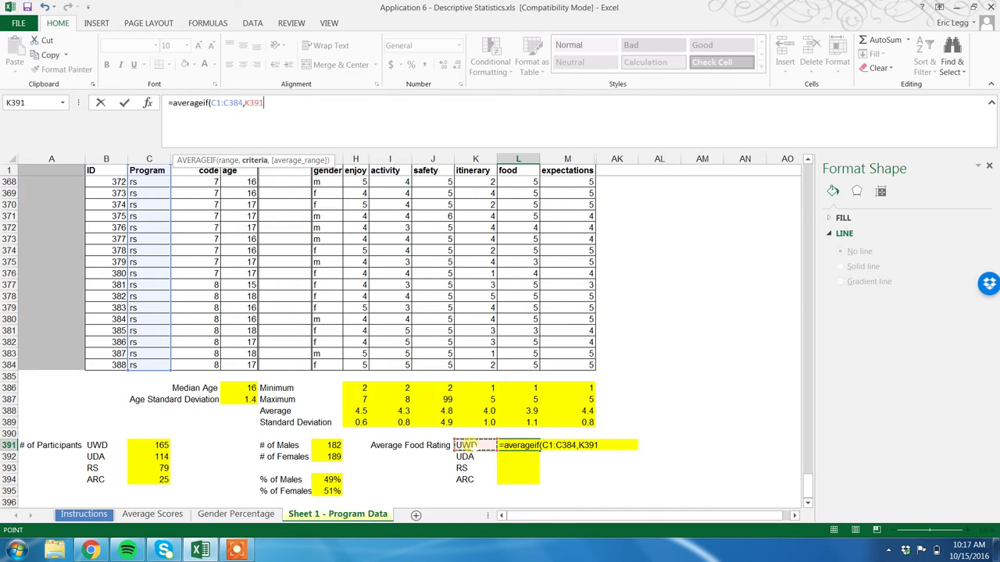
pyautogui.write(',')
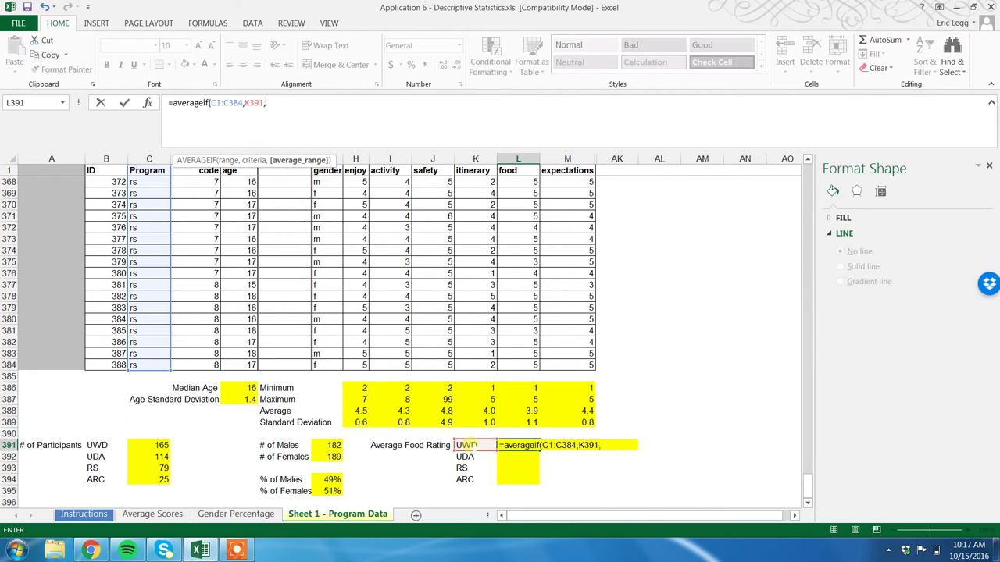
pyautogui.moveTo(536, 364); pyautogui.dragTo(538, 174)
pyautogui.moveTo(508, 43); pyautogui.dragTo(518, 182)
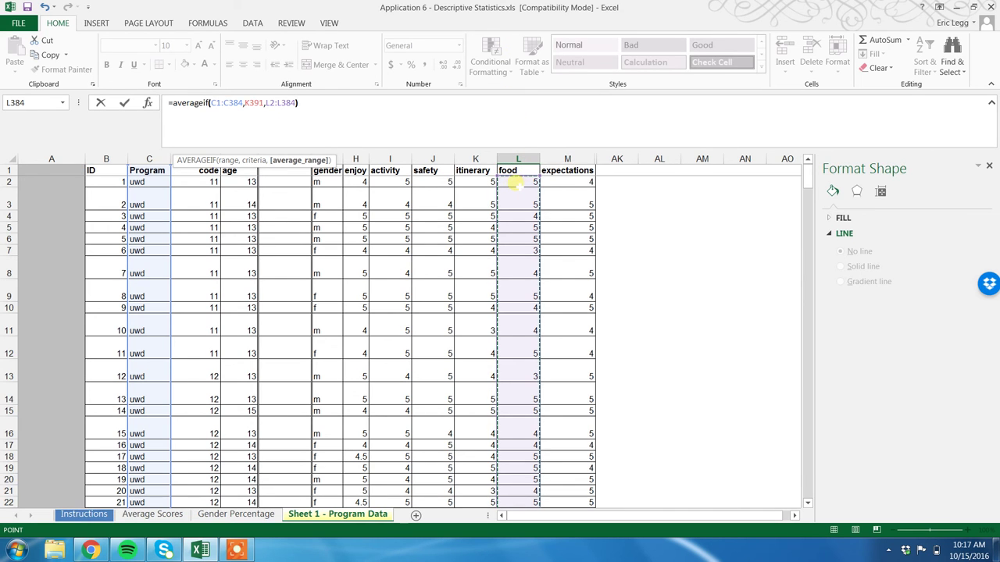
pyautogui.write(')')
pyautogui.press('Return')
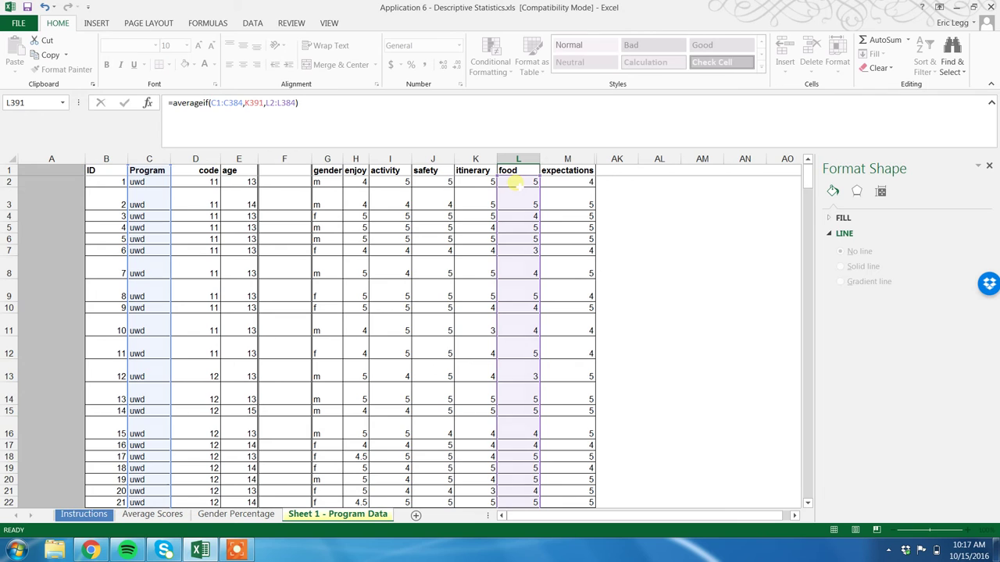
# Format the UWD average food rating in L391 to one decimal place.
pyautogui.scroll(-1, 516, 181)
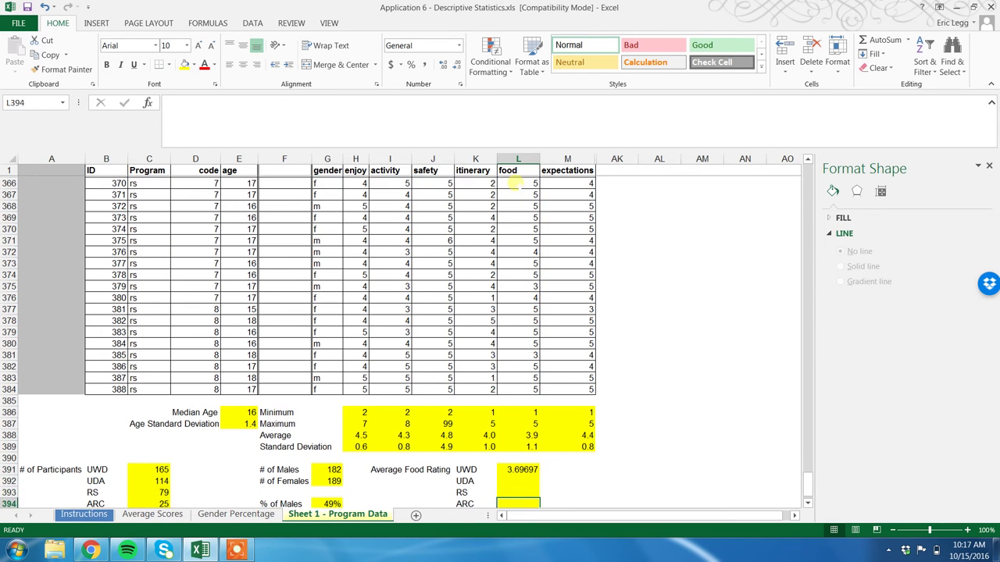
pyautogui.press('Up')
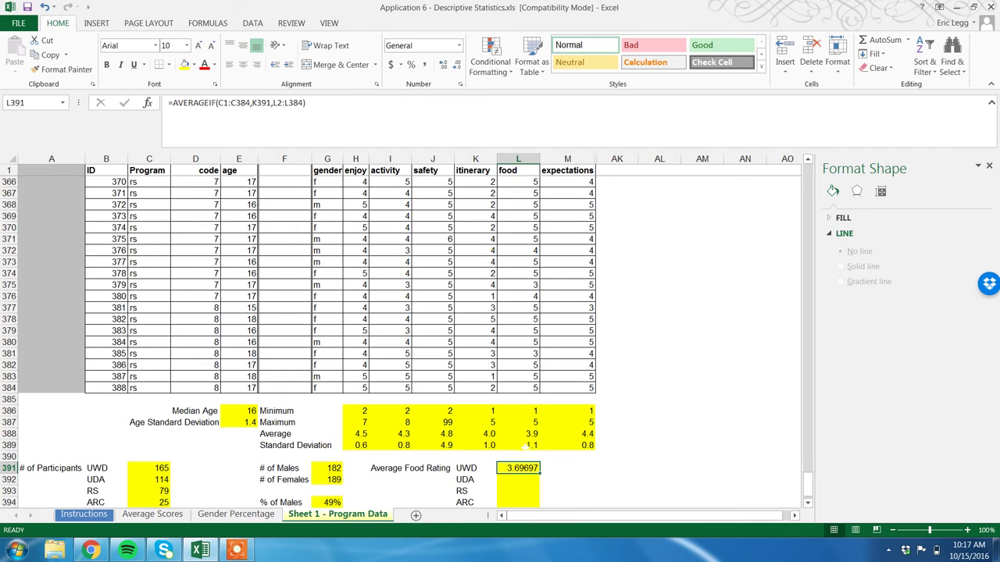
pyautogui.click(457, 69)
pyautogui.click(457, 69)
pyautogui.click(457, 68)
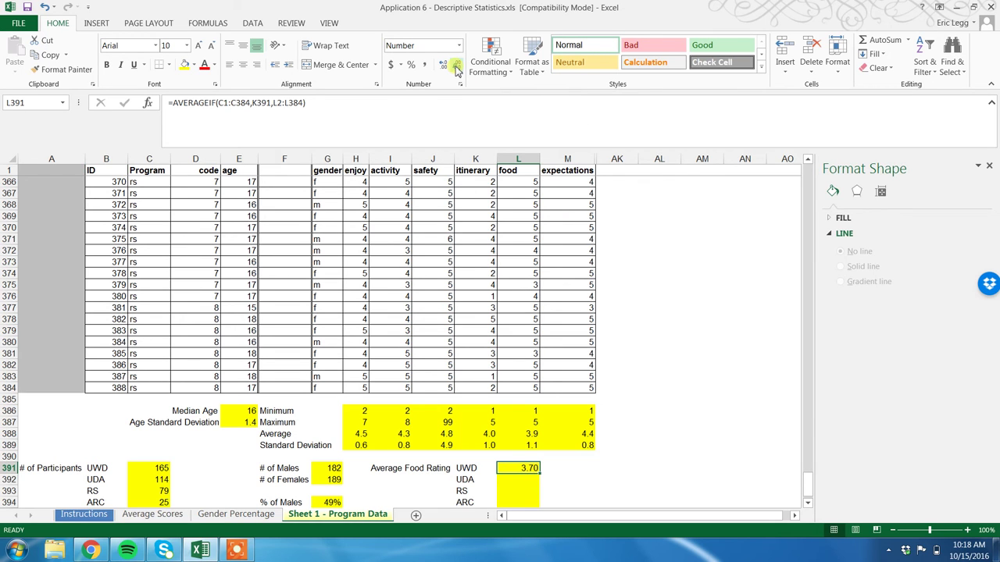
pyautogui.click(457, 69)
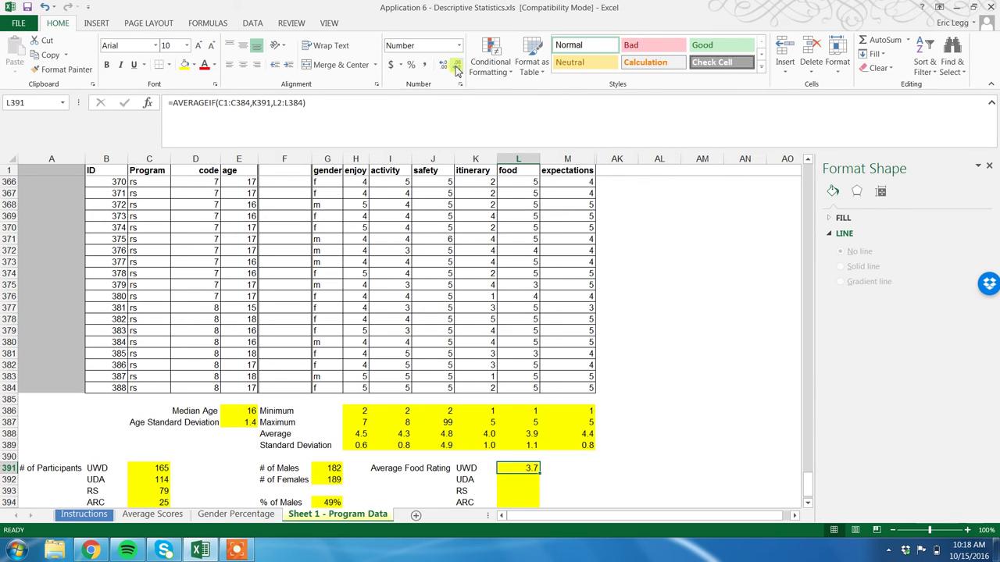
# Lock the rows of the program range in the L391 formula as C$1:C$384.
pyautogui.click(809, 504)
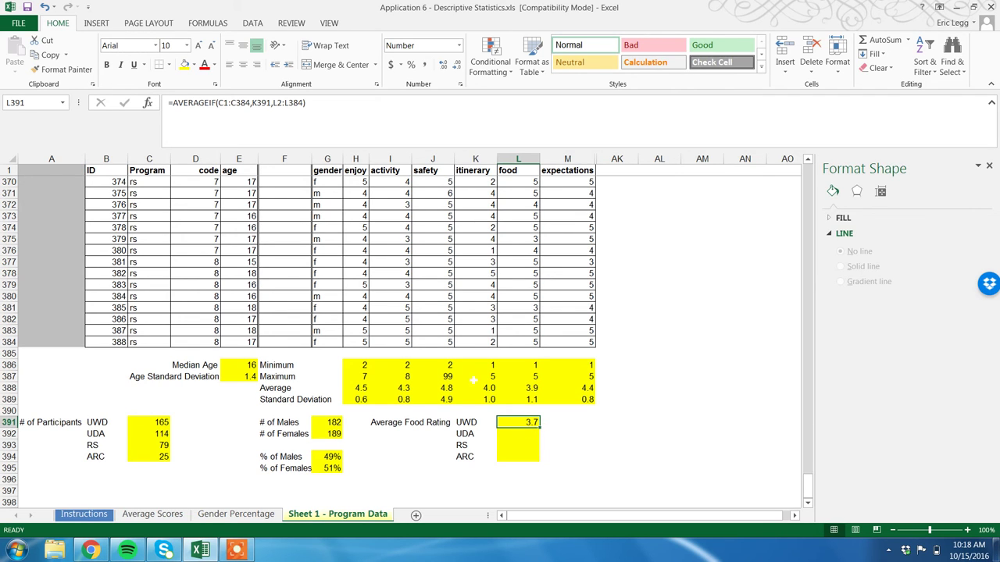
pyautogui.click(224, 103)
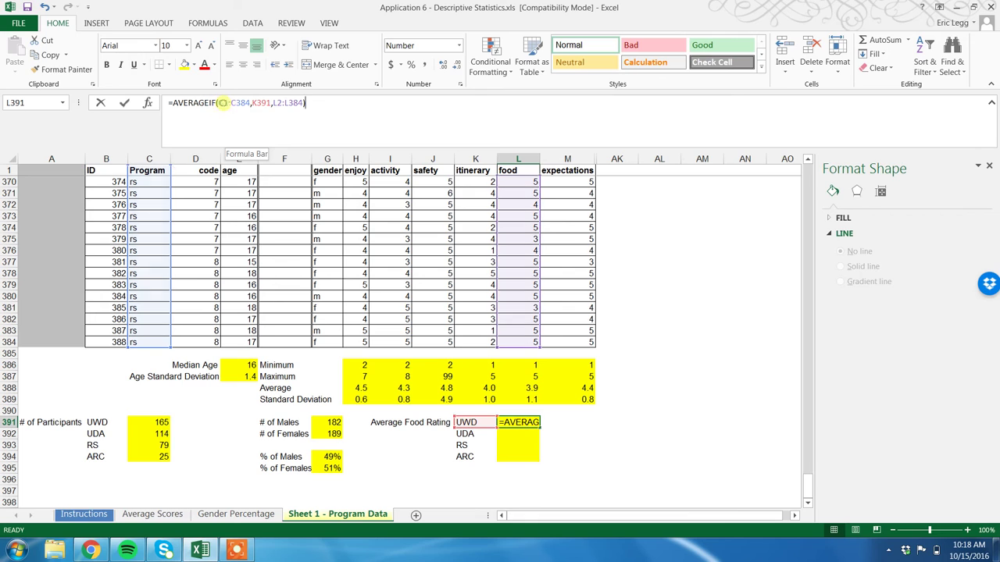
pyautogui.write('$')
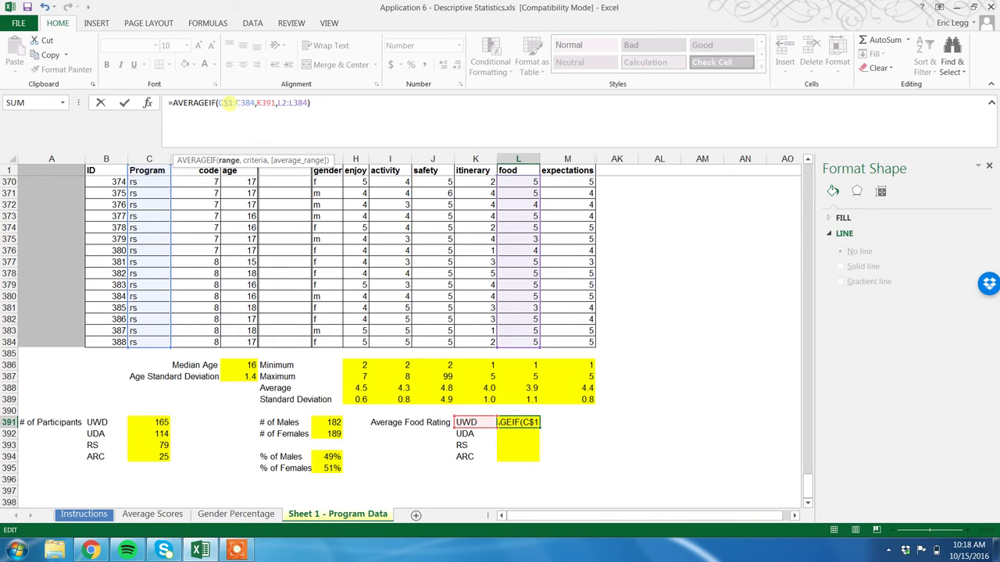
pyautogui.press('Right')
pyautogui.press('Right')
pyautogui.press('Right')
pyautogui.write('$')
pyautogui.press('Right')
pyautogui.press('Right')
pyautogui.press('Right')
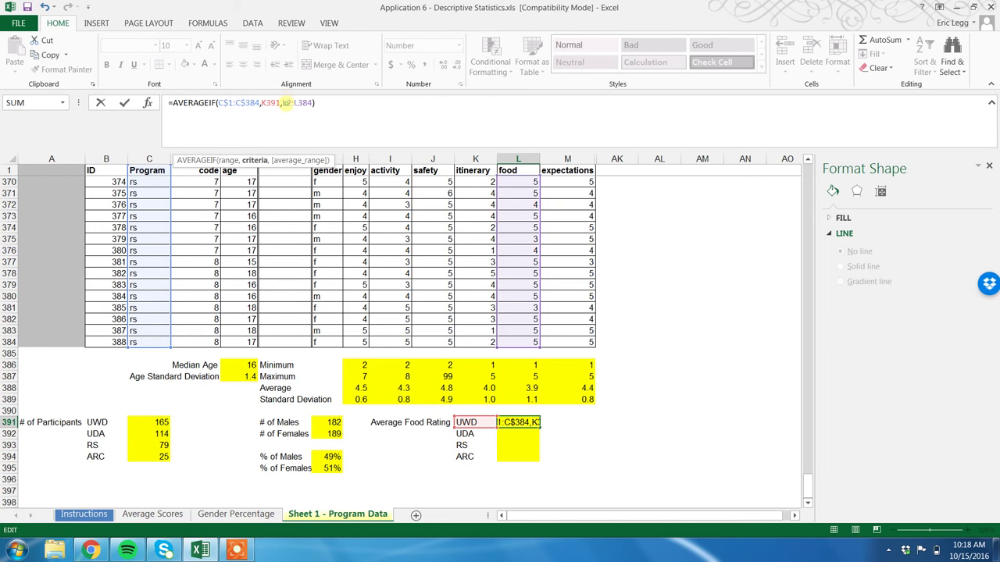
# Lock the food range in the L391 formula as L$2:L$384 and fill the formula down through L394.
pyautogui.click(286, 103)
pyautogui.write('$1:C')
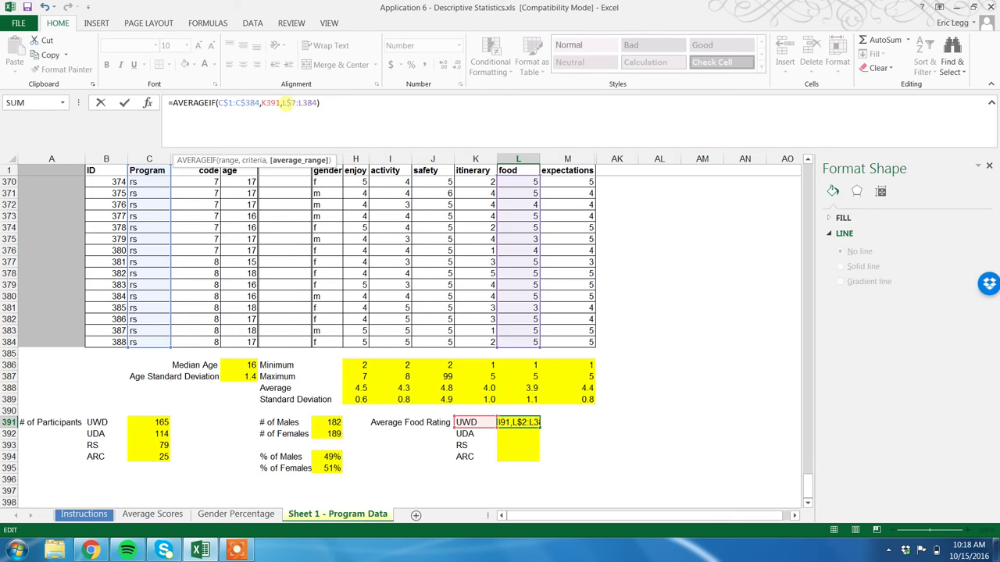
pyautogui.write('$')
pyautogui.press('Return')
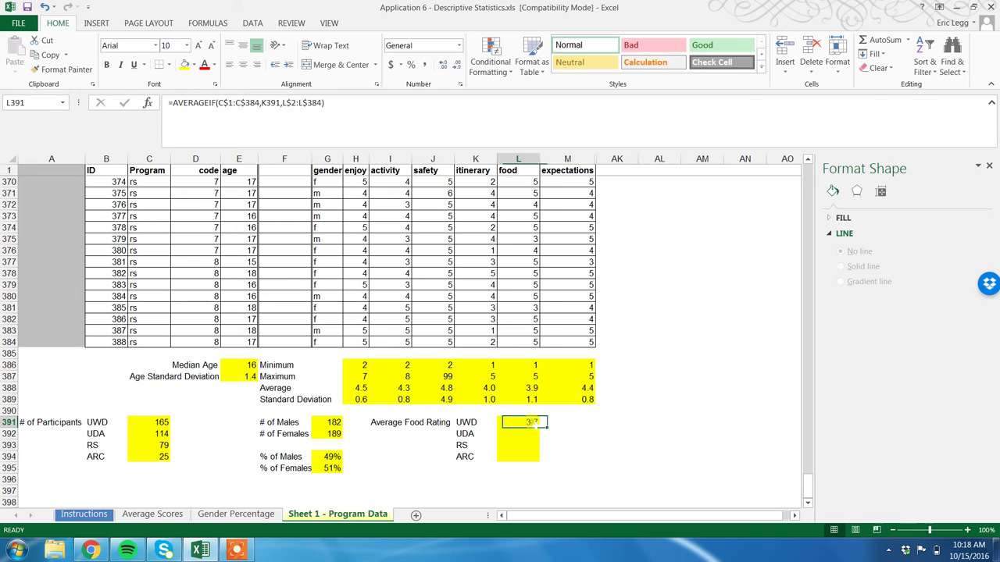
pyautogui.moveTo(547, 428); pyautogui.dragTo(545, 469)
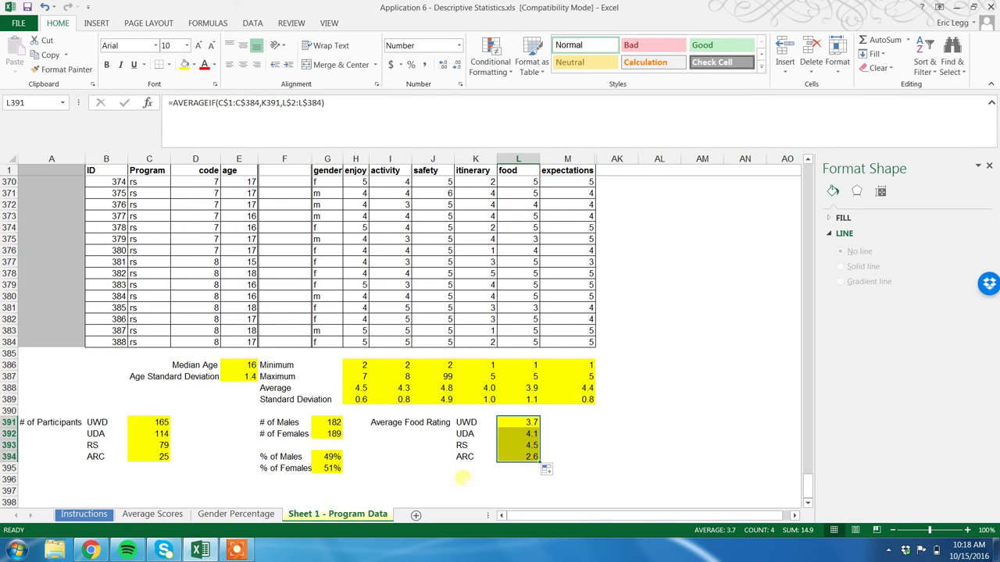
# On the Instructions sheet, mark question 13 about average food ratings as done with an X.
pyautogui.click(83, 514)
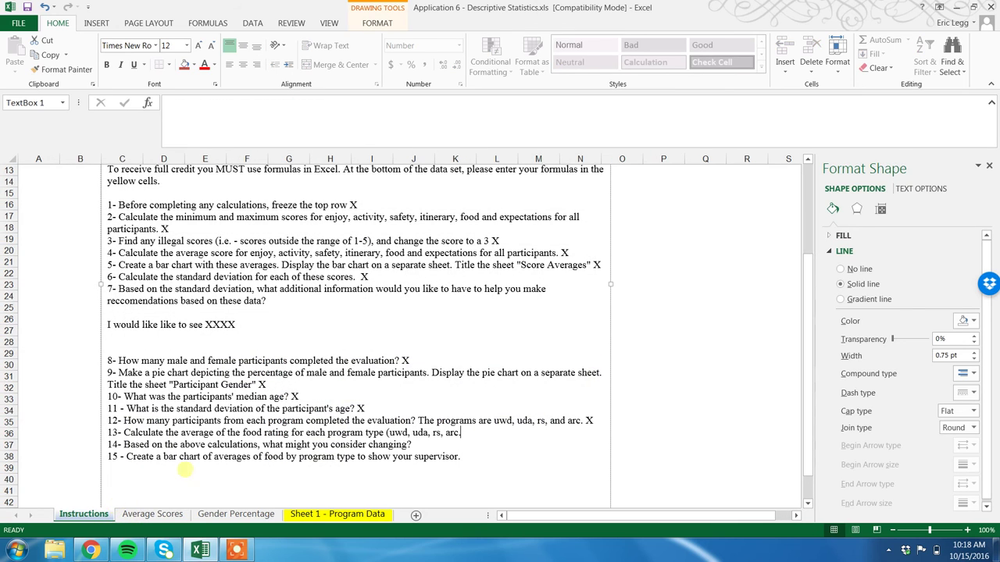
pyautogui.click(482, 434)
pyautogui.write('X')
# Add the placeholder answer "I would change XXXX" on its own line below question 14, with blank lines around it.
pyautogui.click(428, 444)
pyautogui.press('Return')
pyautogui.press('Return')
pyautogui.press('Return')
pyautogui.write('I')
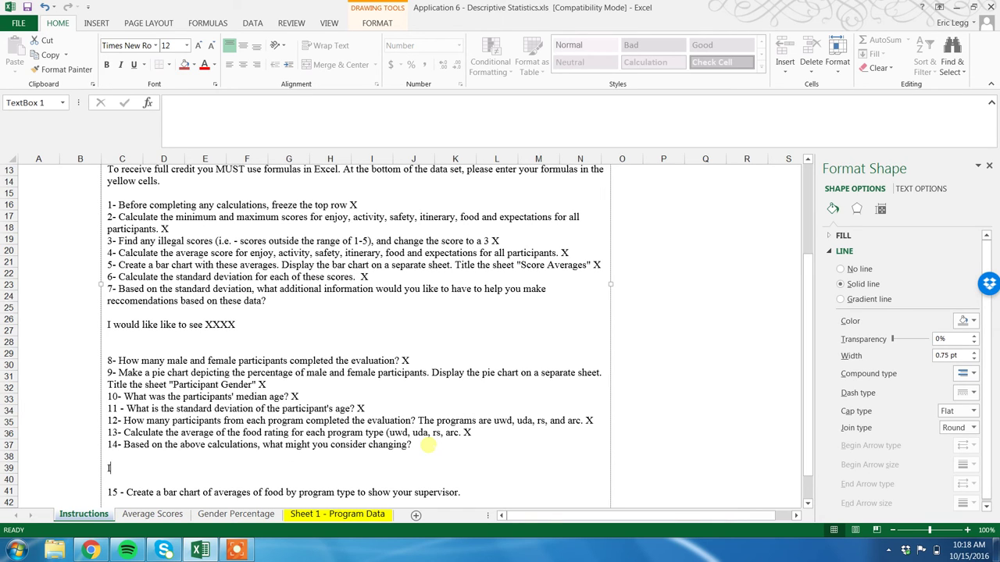
pyautogui.write(' would change XXXX')
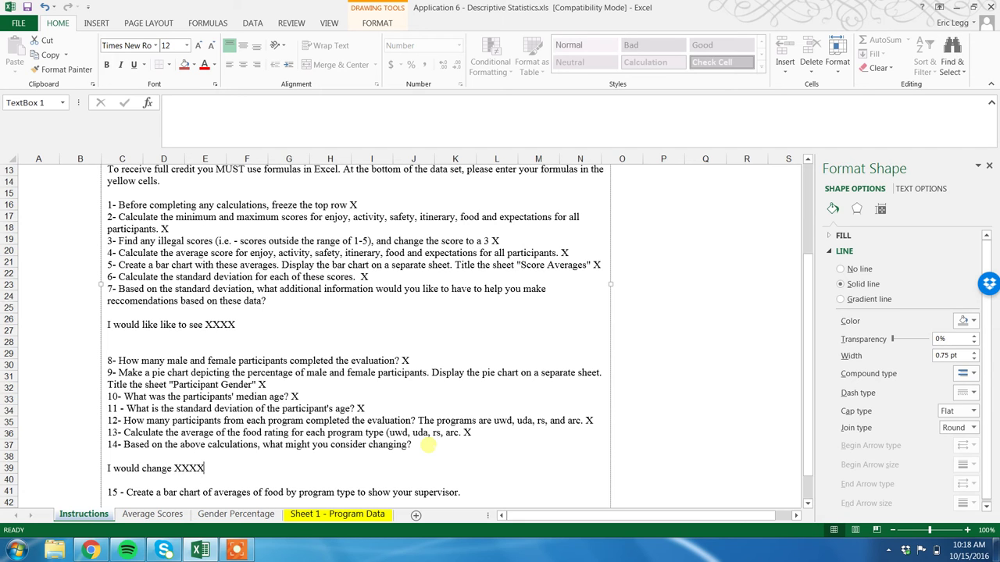
# Append the sentence "Dispaly the column chart on a seprate sheet." to the end of question 15.
pyautogui.click(808, 504)
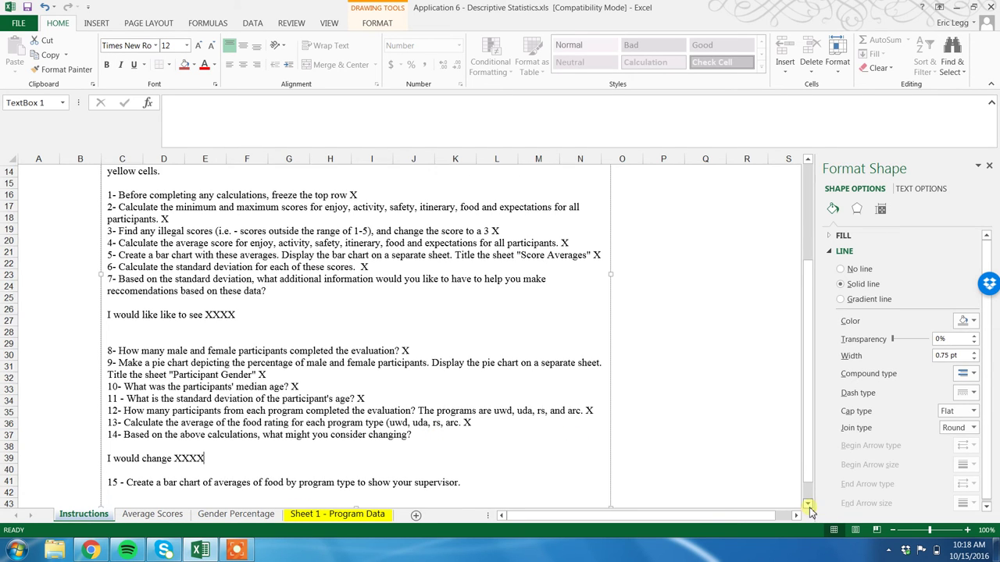
pyautogui.moveTo(809, 510); pyautogui.dragTo(810, 509)
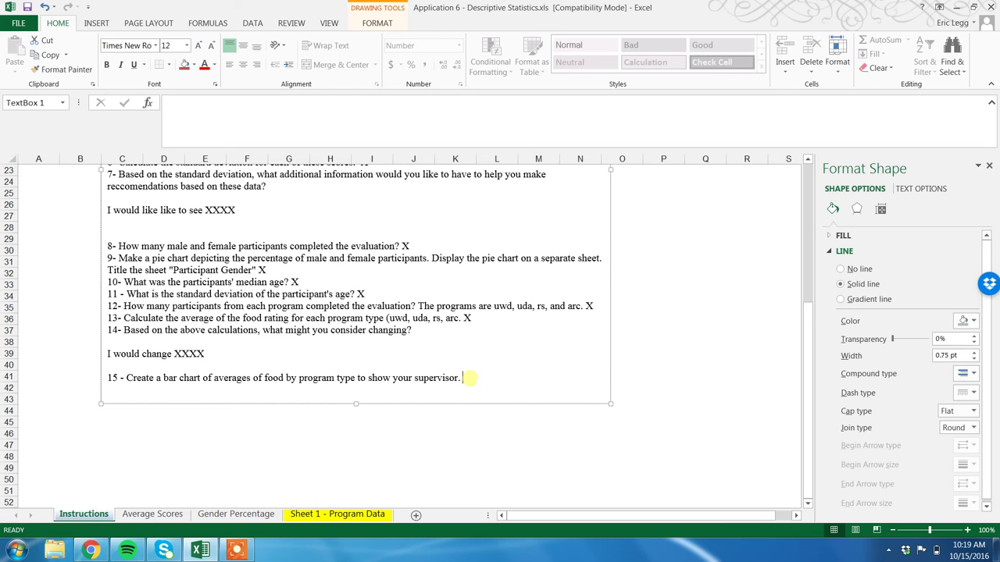
pyautogui.write('Dispaly th e')
pyautogui.write('e colu')
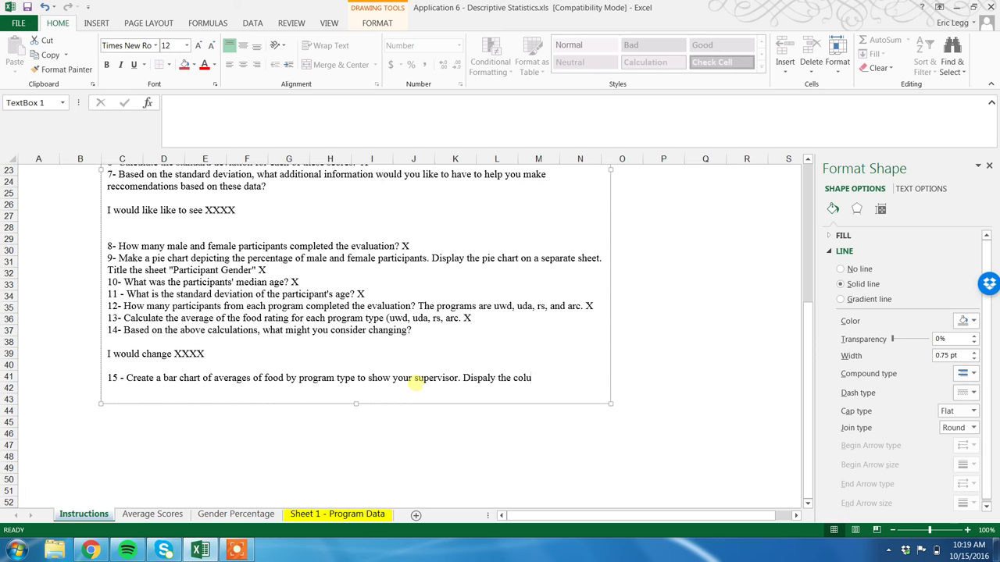
pyautogui.write('mn chart on s')
pyautogui.write('eprate sheet.')
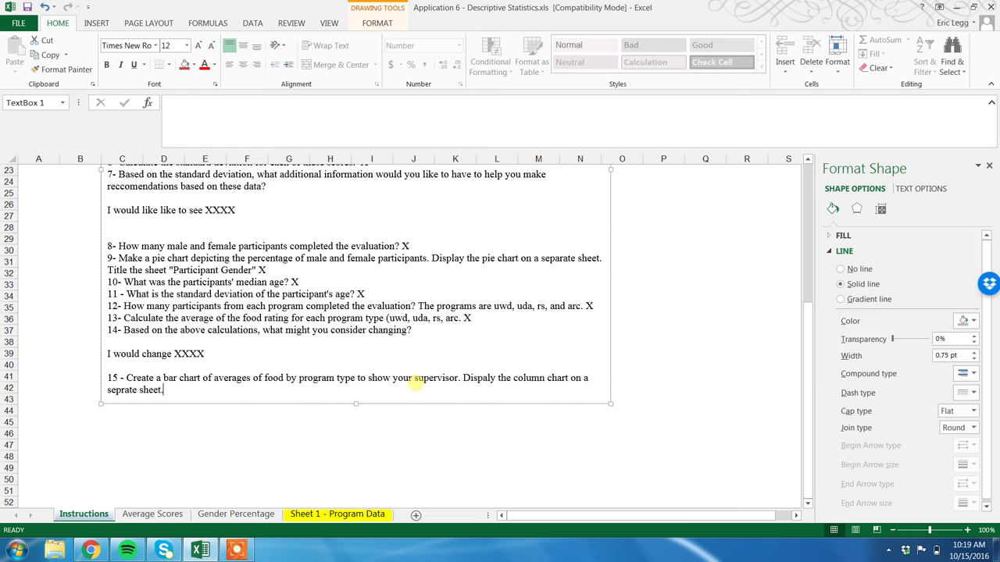
# Replace the word "bar" with "column" in question 15's chart description.
pyautogui.doubleClick(170, 379)
pyautogui.write('c')
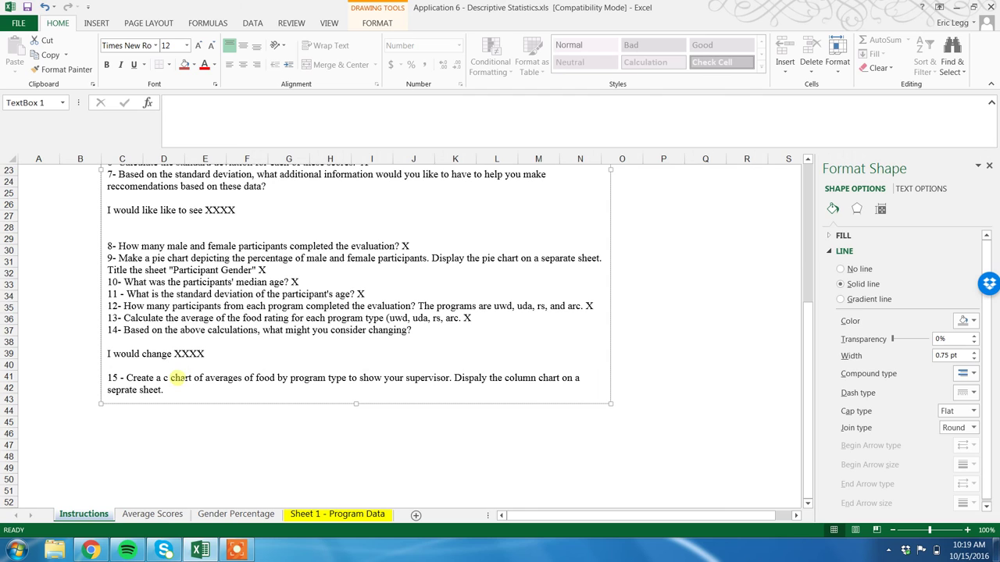
pyautogui.press('BackSpace')
pyautogui.write('column')
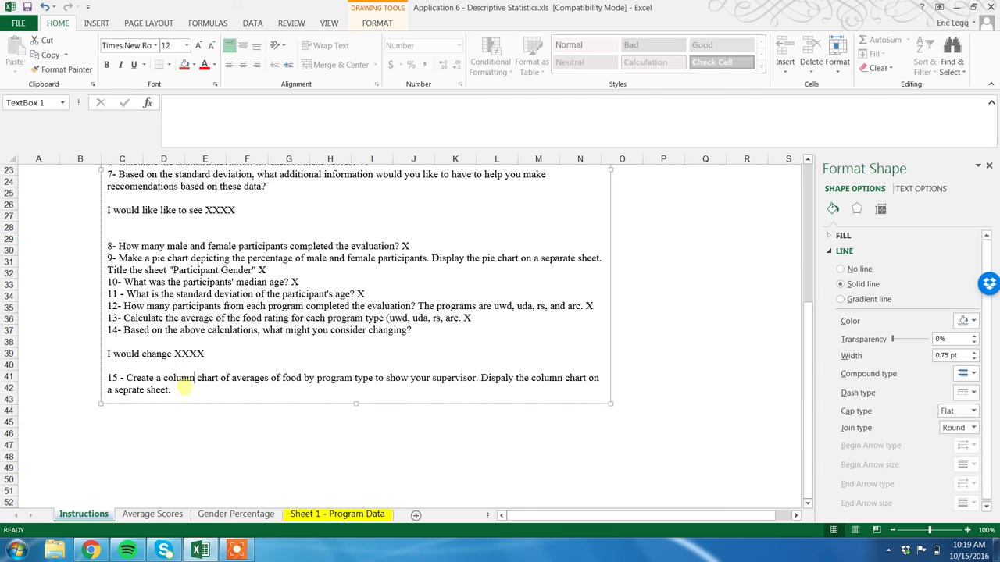
# Insert a clustered column chart of the average food ratings from K391:L394 on Sheet 1 - Program Data.
pyautogui.click(322, 515)
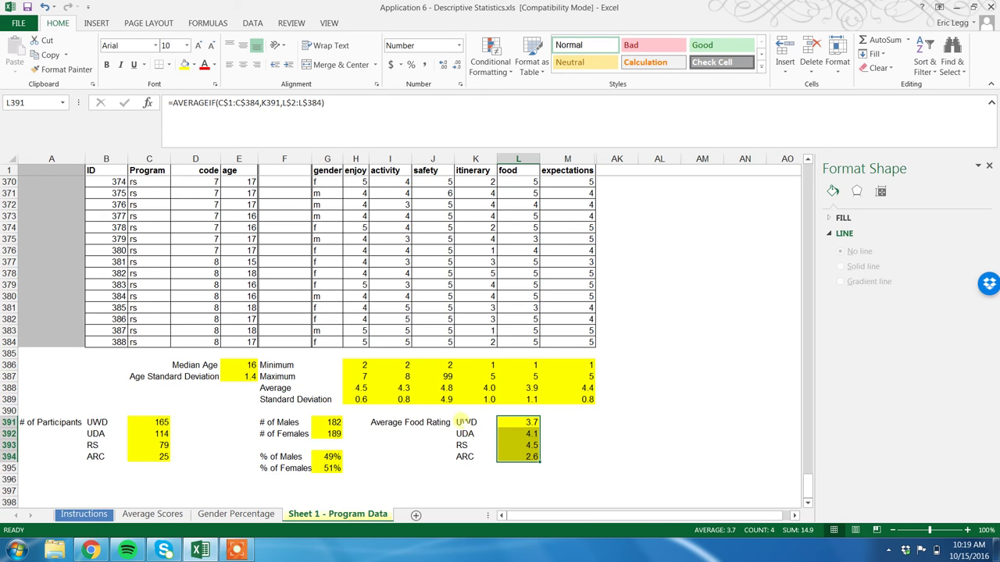
pyautogui.moveTo(466, 423); pyautogui.dragTo(522, 461)
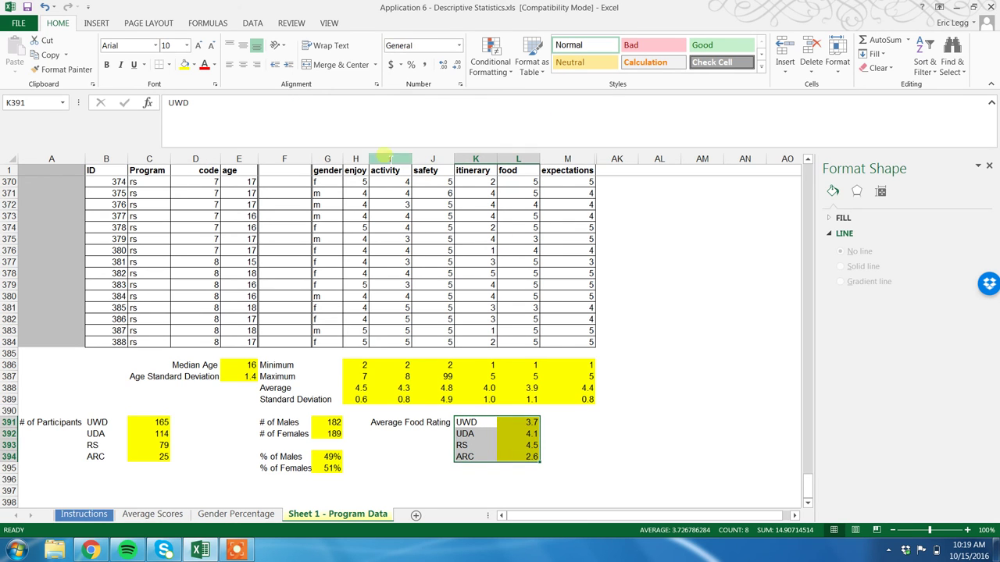
pyautogui.click(98, 24)
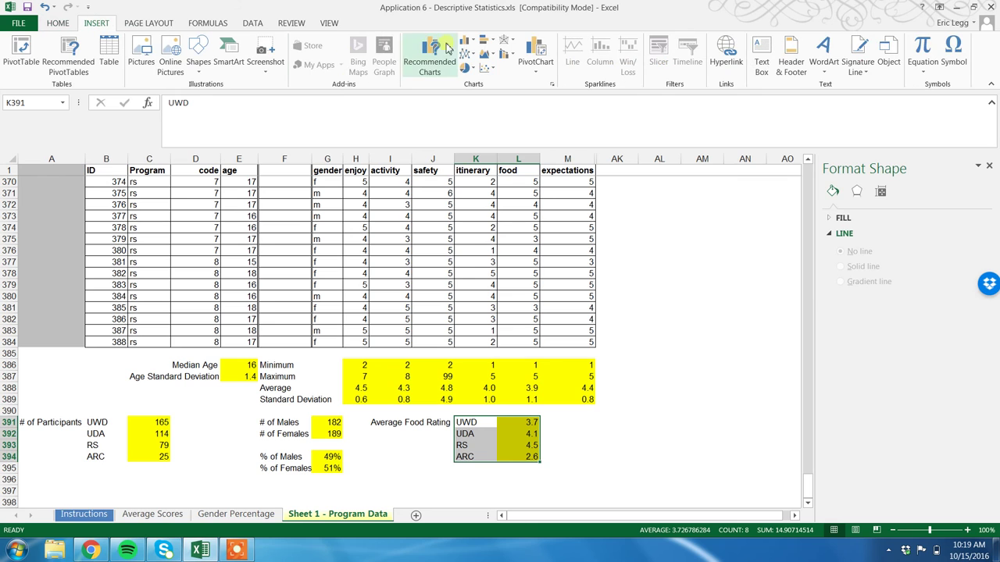
pyautogui.click(468, 40)
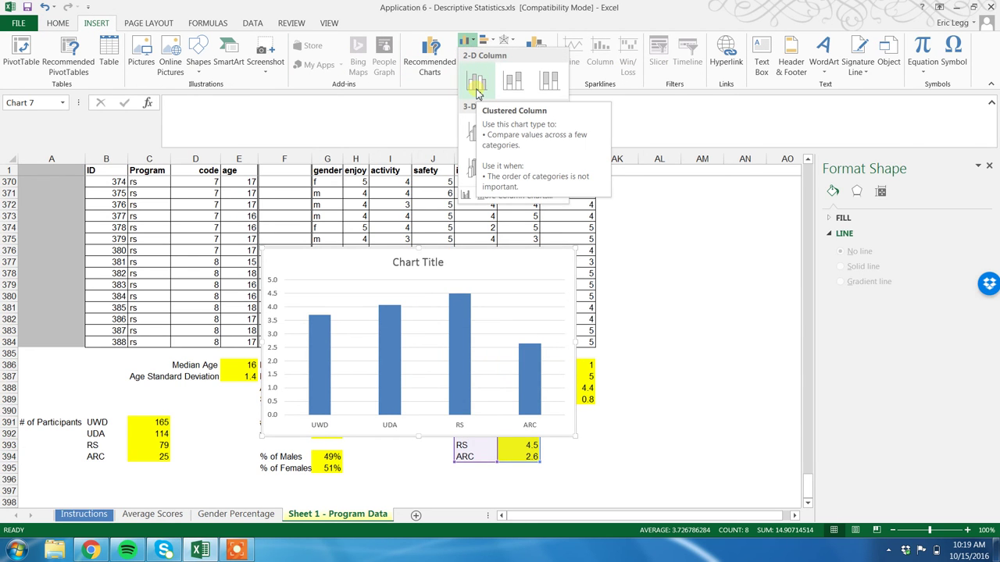
pyautogui.click(476, 82)
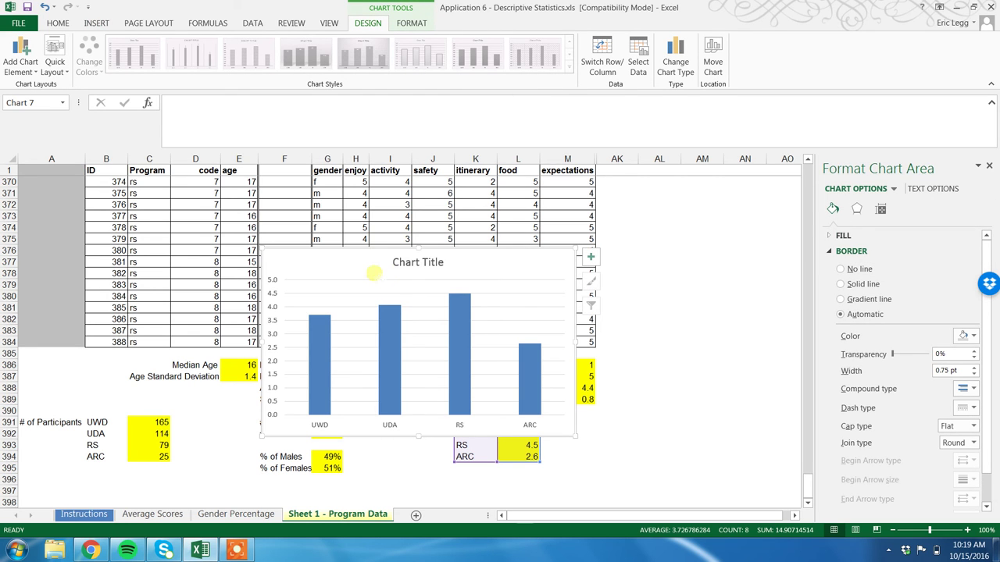
# Move the column chart to a new sheet named "Food Averages by Program".
pyautogui.rightClick(374, 274)
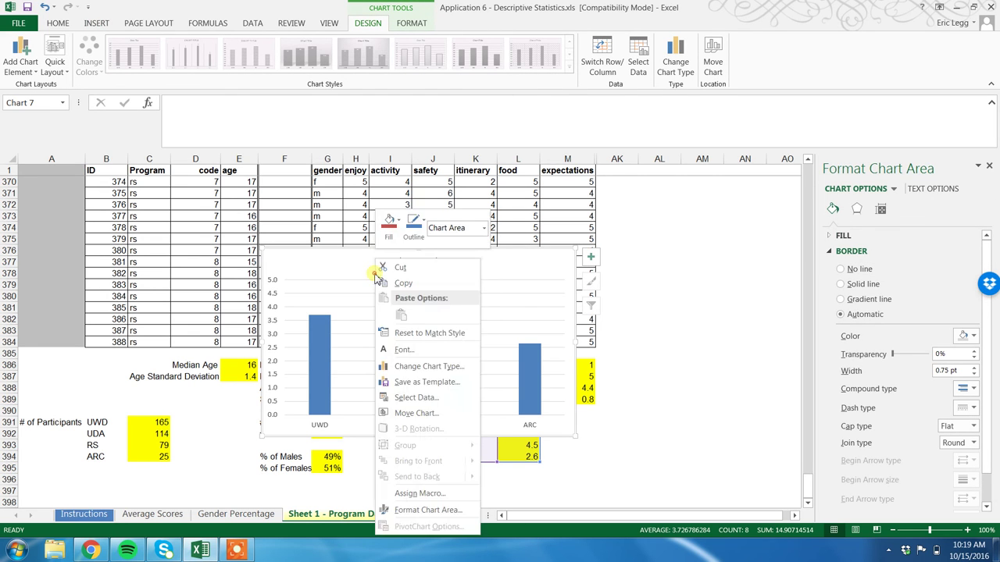
pyautogui.click(425, 413)
pyautogui.click(391, 389)
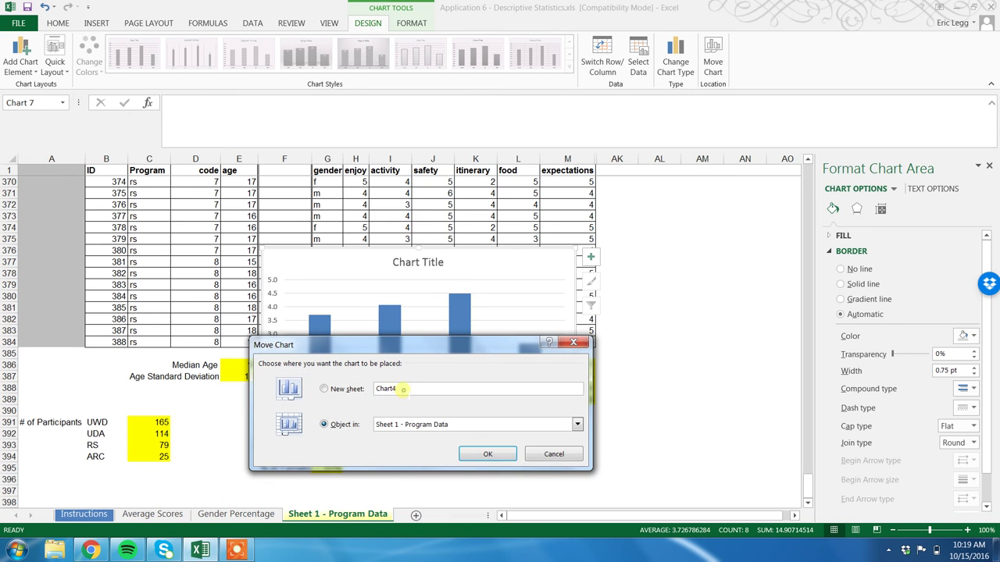
pyautogui.write('Food A')
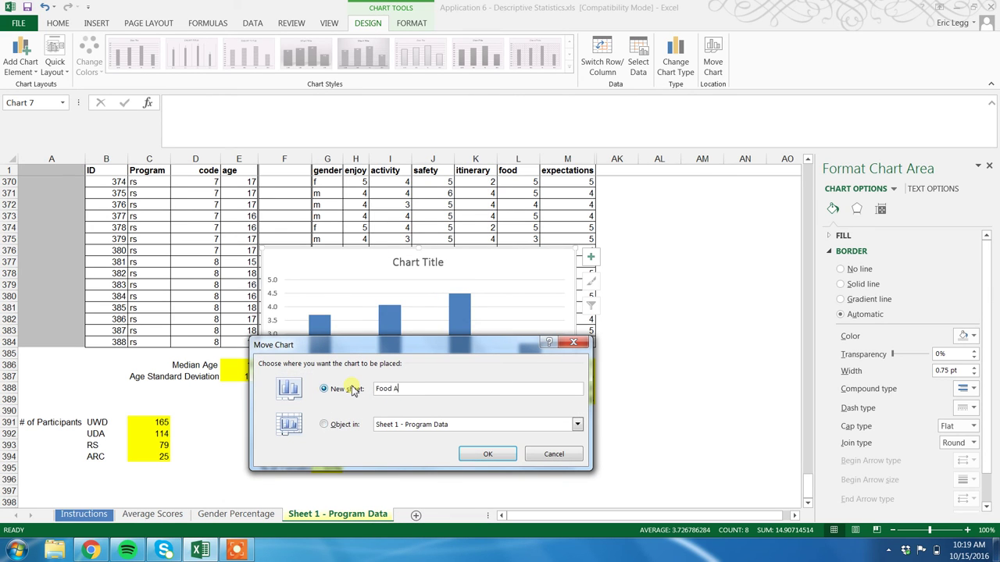
pyautogui.write('verages by Program')
pyautogui.click(492, 454)
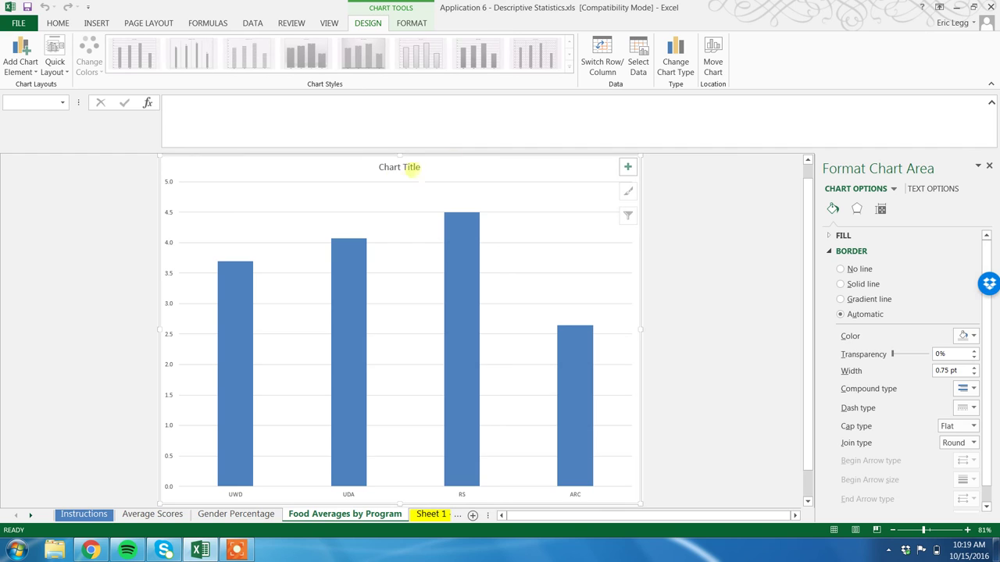
# Replace the placeholder chart title with "Food Averages by Titles".
pyautogui.click(386, 167)
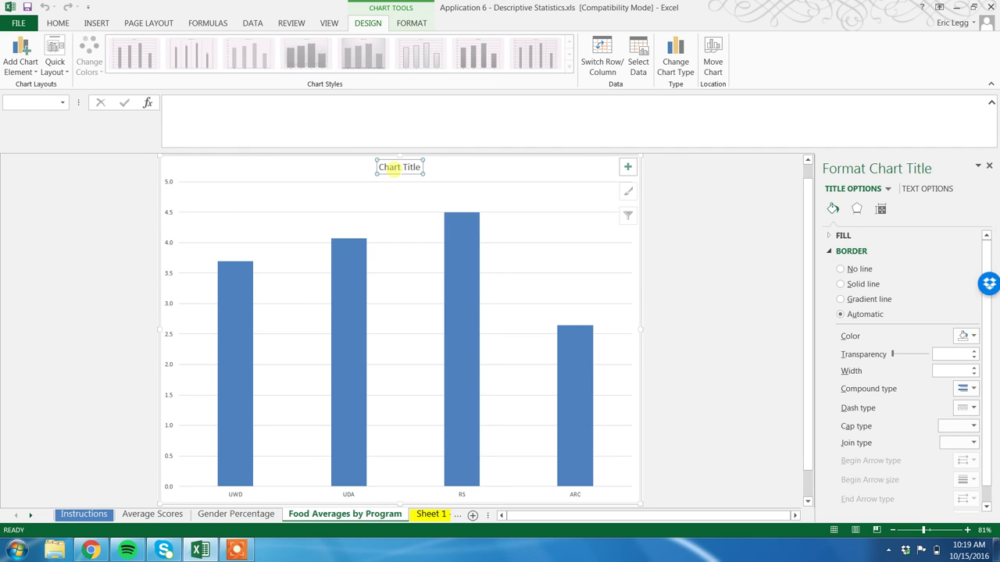
pyautogui.tripleClick(379, 167)
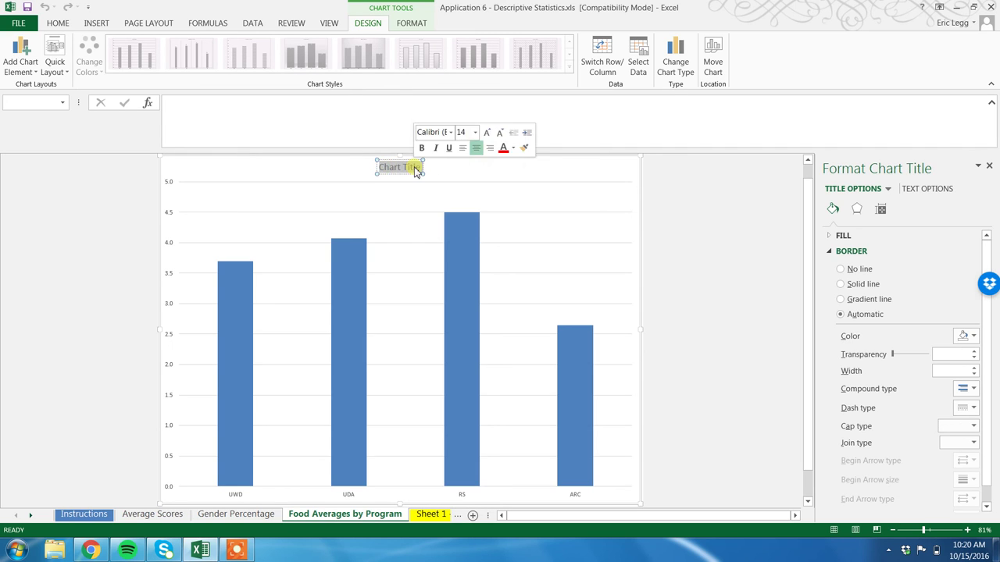
pyautogui.write('Food Averag')
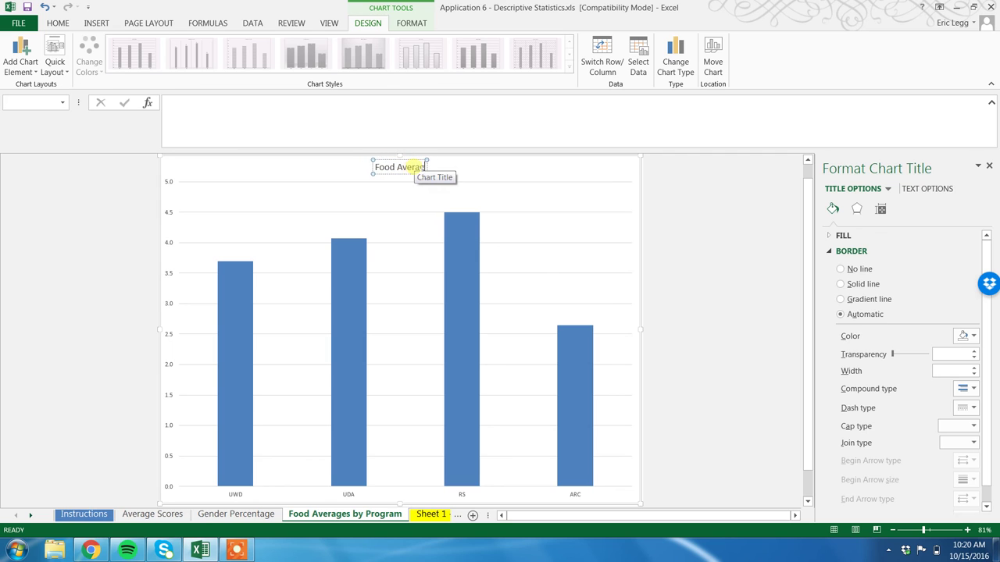
pyautogui.write('es by Titles')
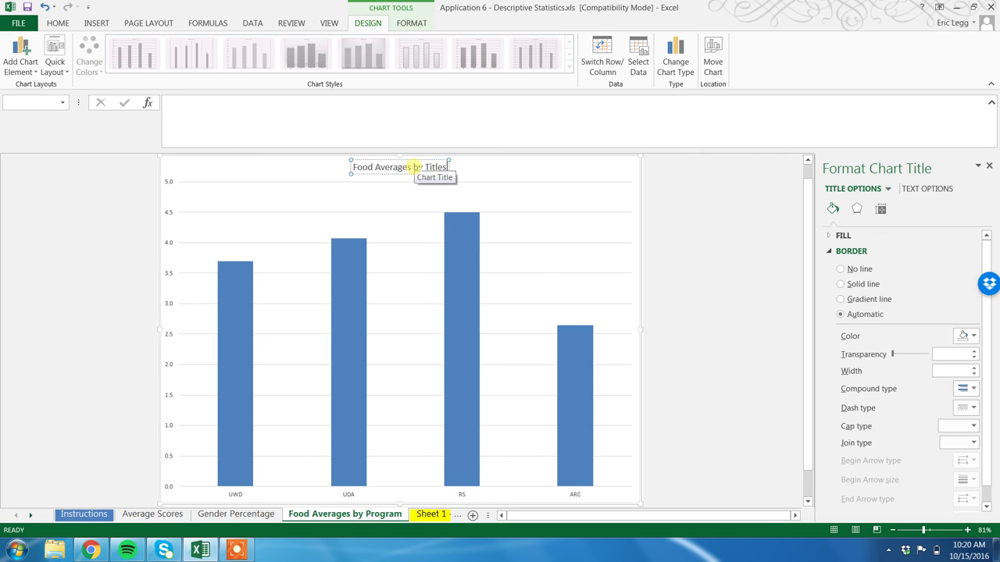
# Add data labels to the columns of the food averages chart.
pyautogui.click(240, 336)
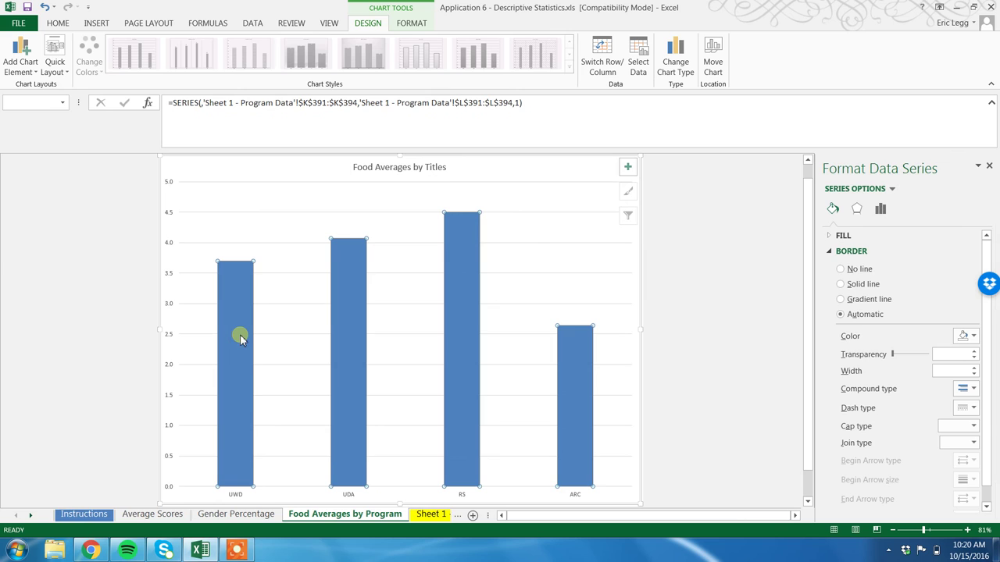
pyautogui.rightClick(240, 335)
pyautogui.moveTo(307, 424)
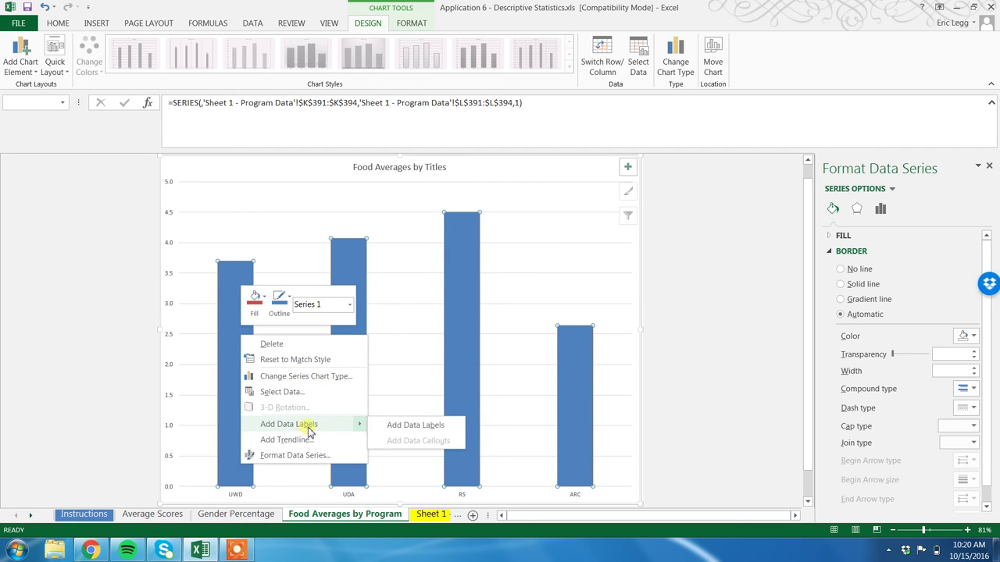
pyautogui.click(414, 423)
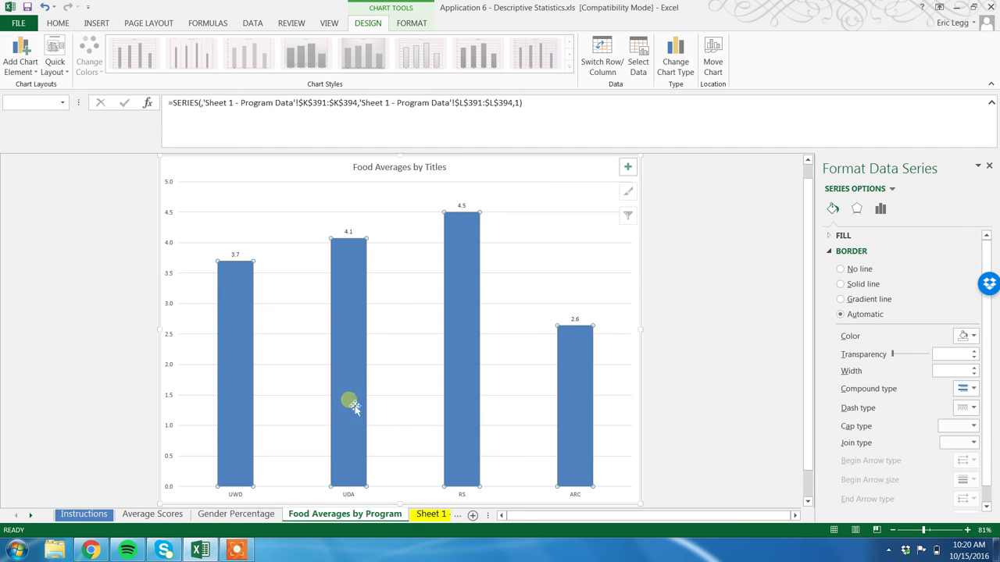
# Try a linear trendline on the food averages series and delete it again.
pyautogui.click(245, 350)
pyautogui.rightClick(247, 349)
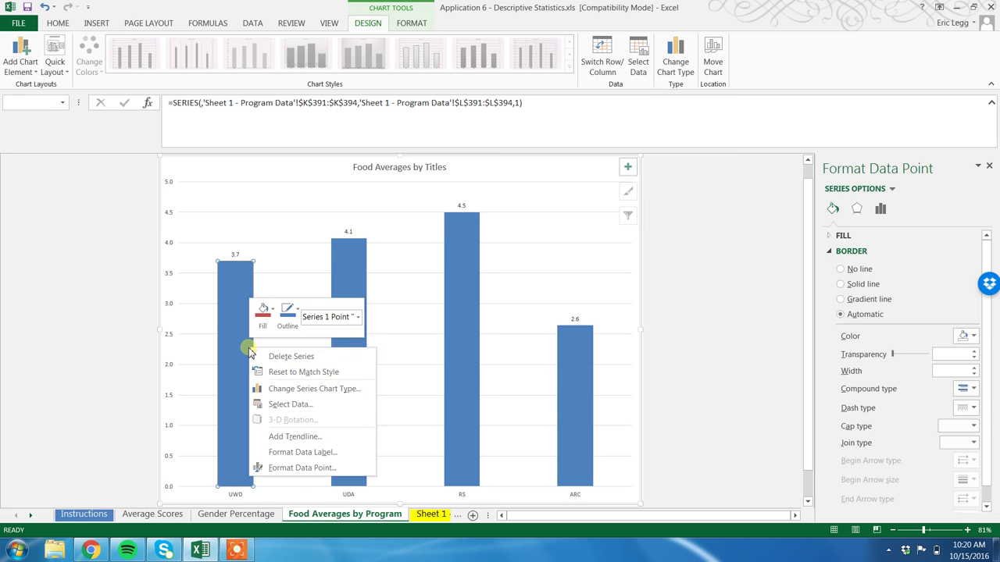
pyautogui.click(322, 439)
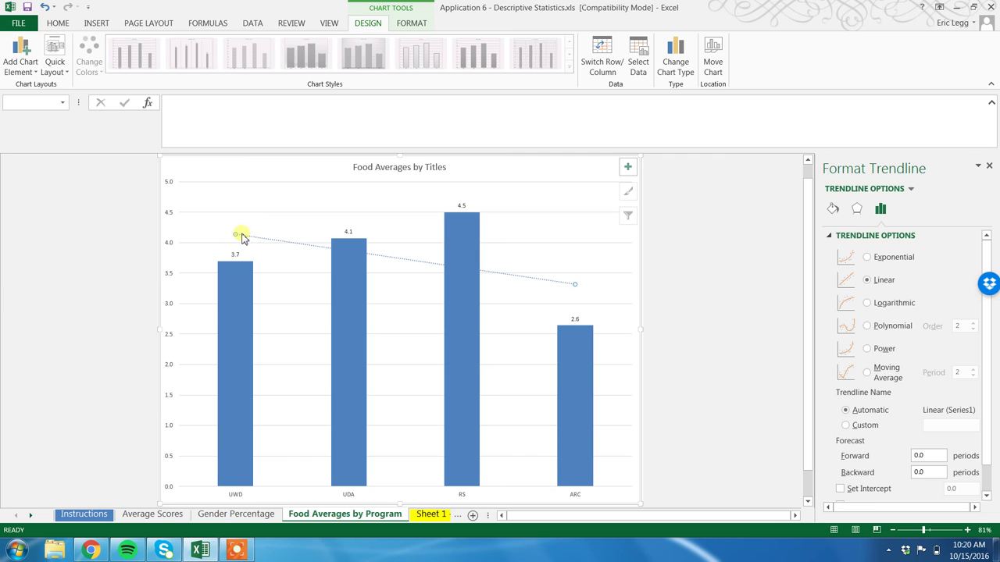
pyautogui.press('Delete')
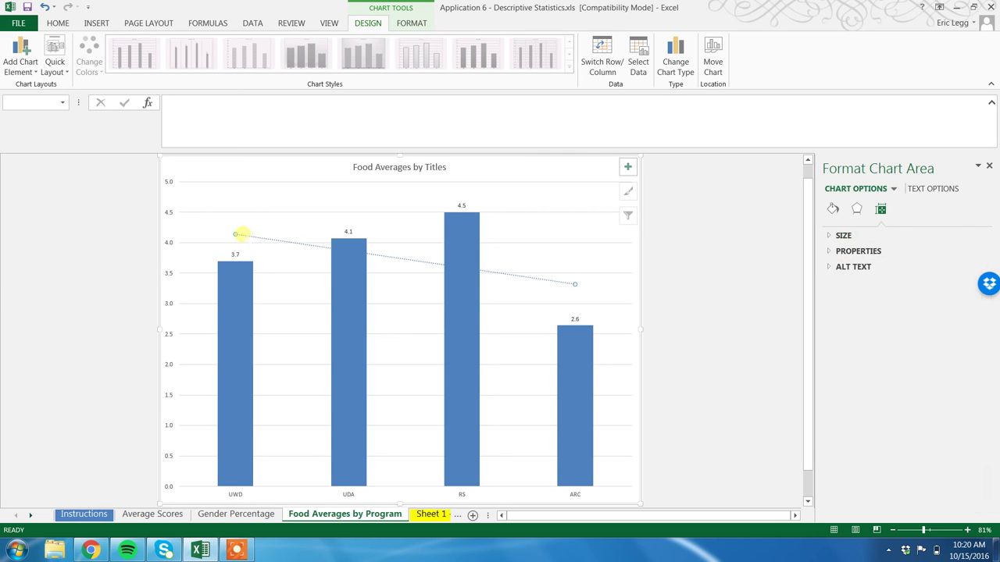
# On the Instructions sheet, mark question 15 about the column chart as done with an X.
pyautogui.click(84, 514)
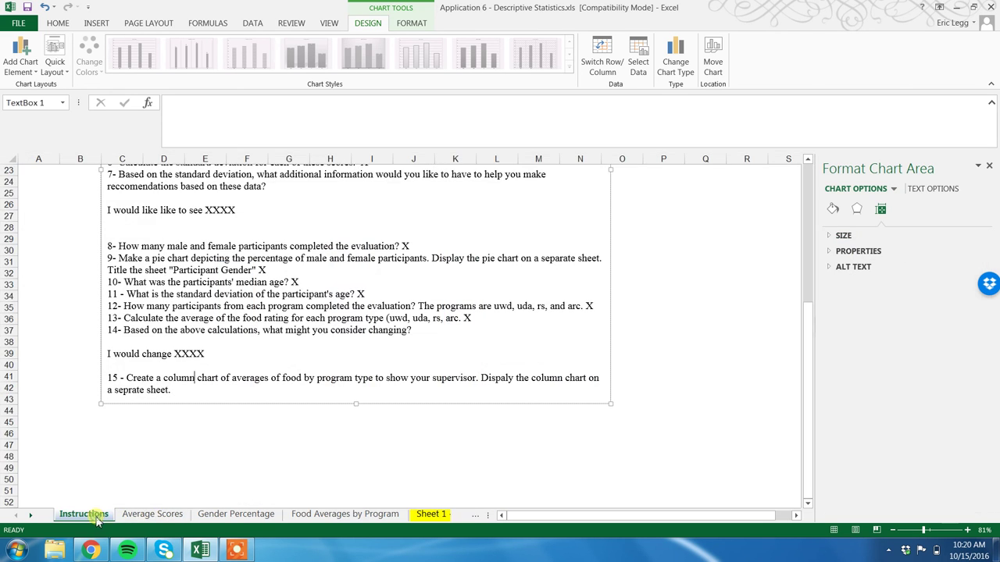
pyautogui.click(215, 379)
pyautogui.click(199, 395)
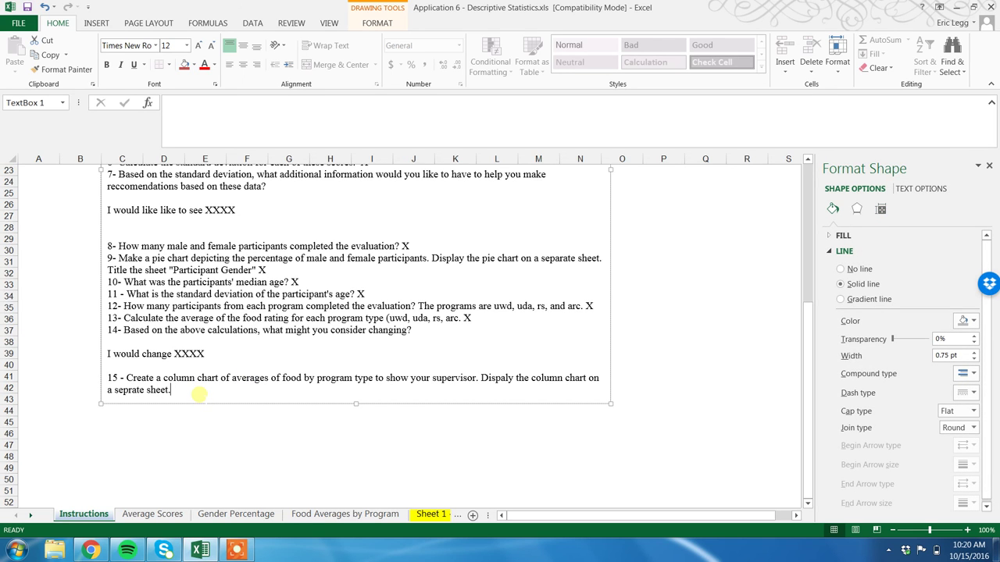
pyautogui.write('X')
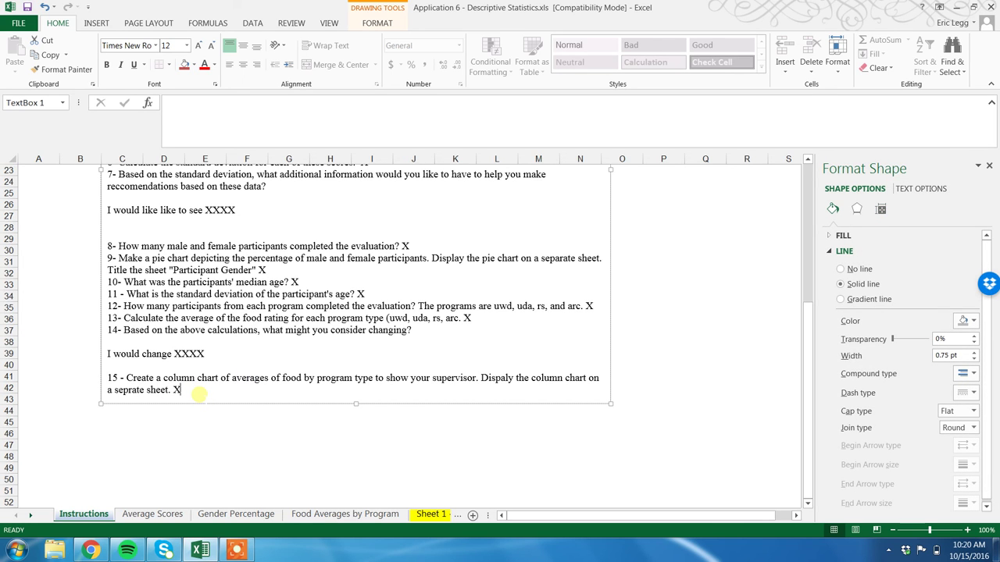